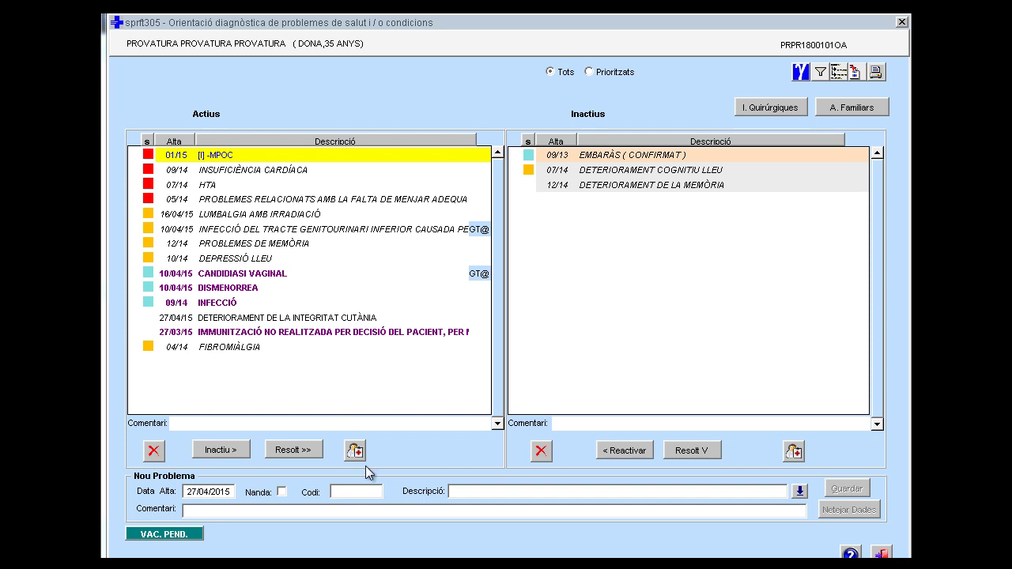
# Open the patient's care plan follow-up, check its activities view, and bring up the nursing care plan editor
pyautogui.click(316, 316)
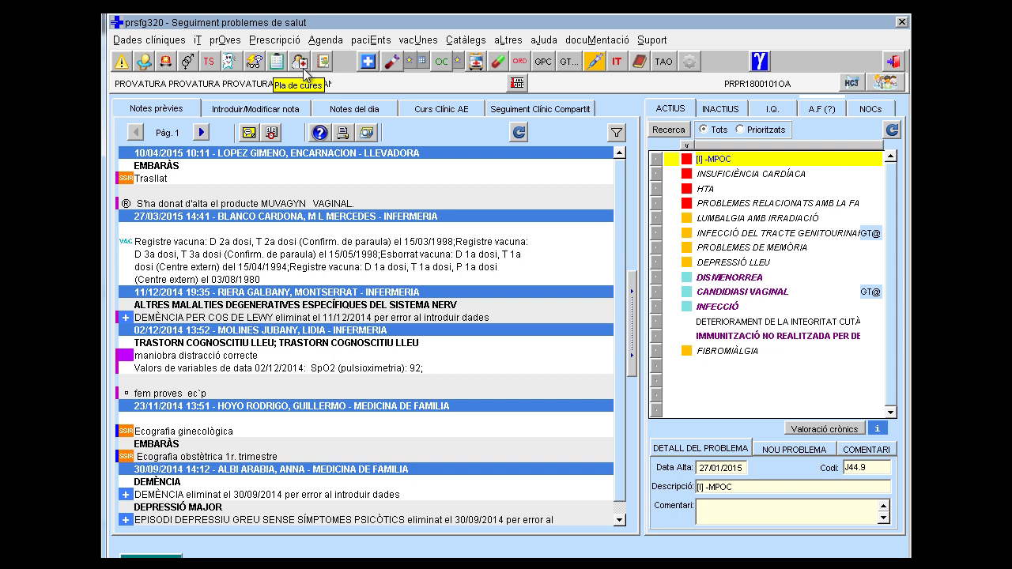
pyautogui.click(299, 63)
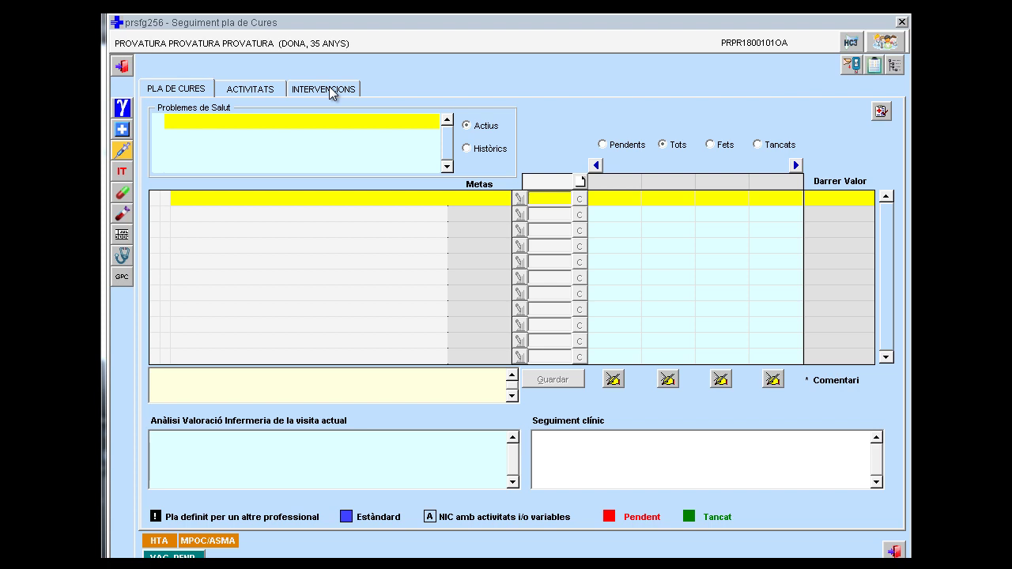
pyautogui.click(235, 90)
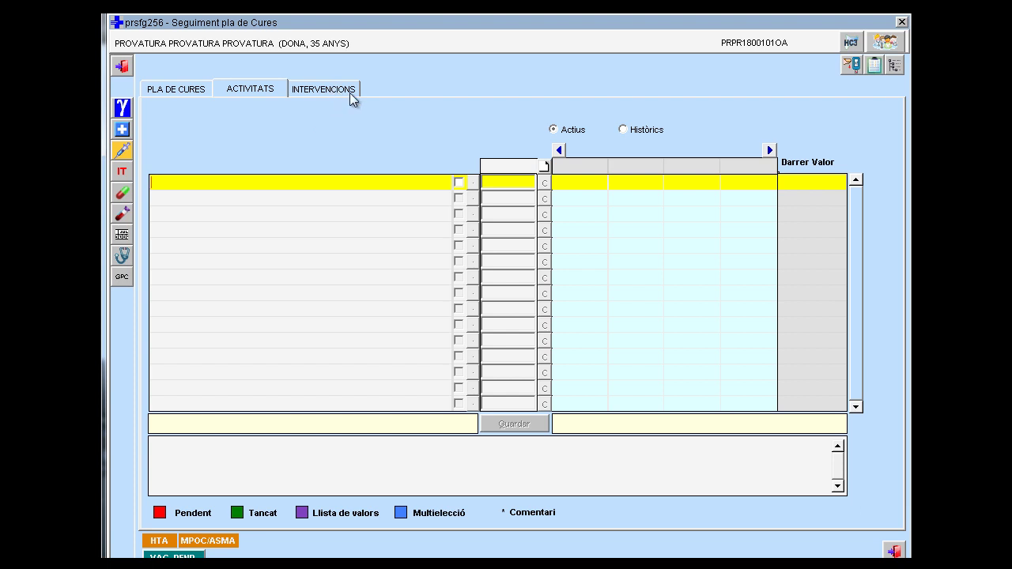
pyautogui.click(190, 92)
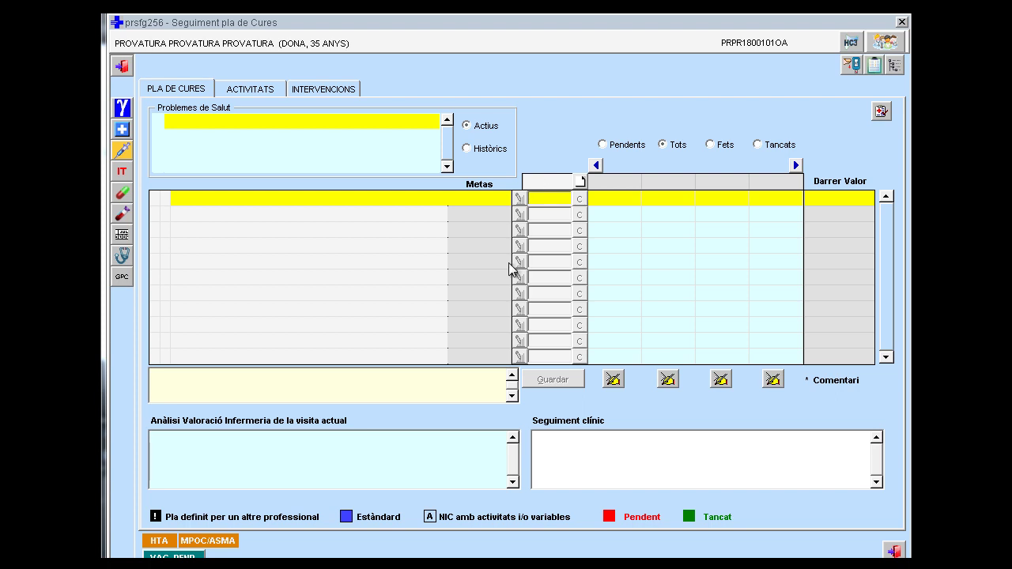
pyautogui.click(883, 112)
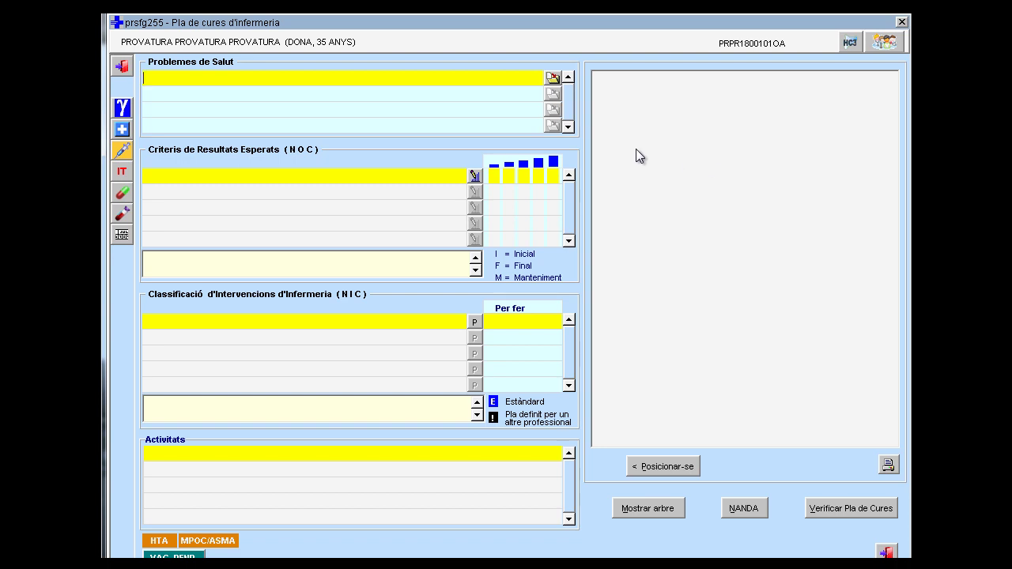
# Add the active health problem "Deteriorament de la integritat cutània" to the nursing care plan
pyautogui.click(335, 77)
pyautogui.rightClick(335, 77)
pyautogui.click(382, 93)
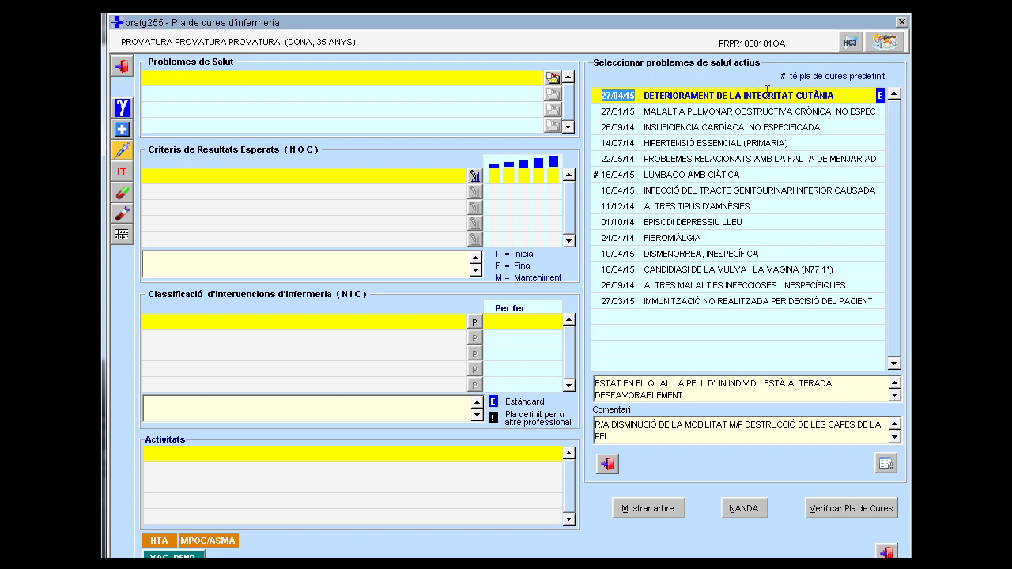
pyautogui.click(740, 93)
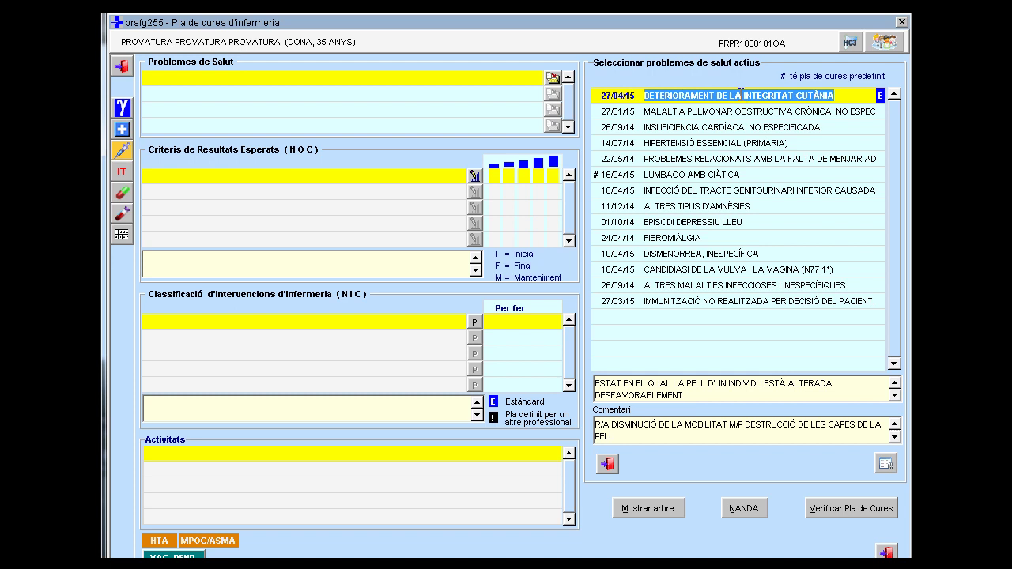
pyautogui.click(745, 99)
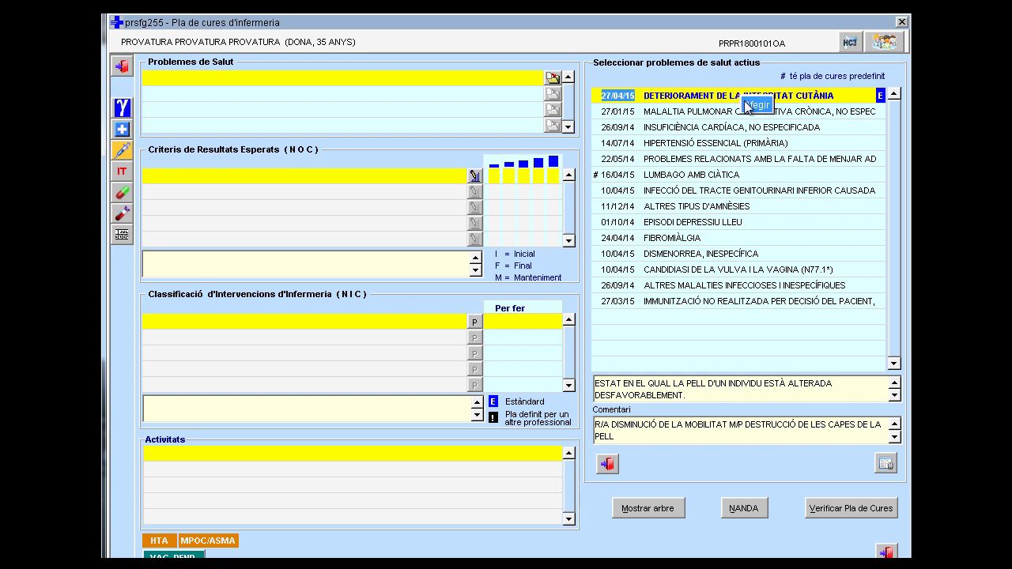
pyautogui.doubleClick(747, 102)
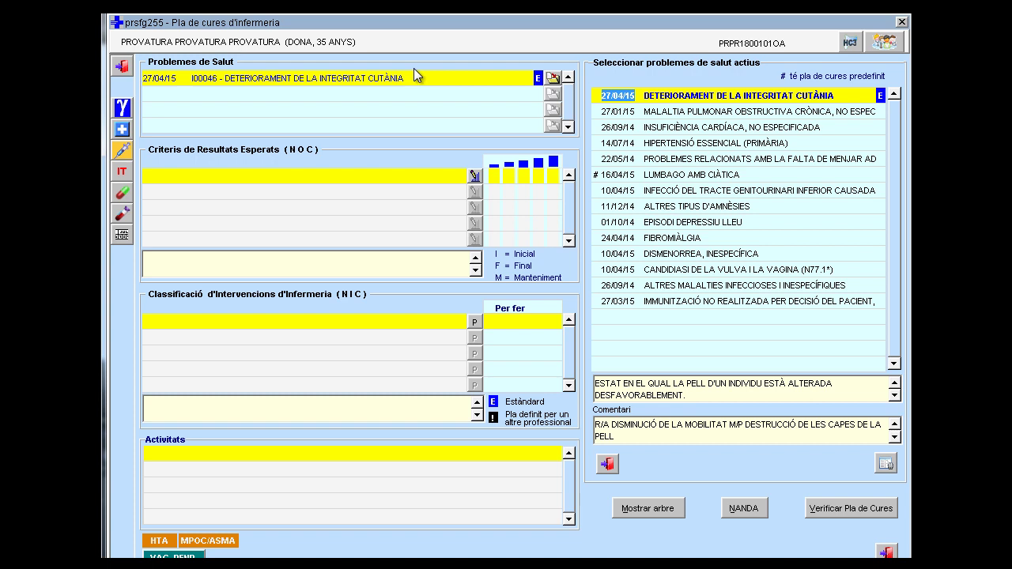
# Bring up the NOCs available for the skin integrity problem and consult the general NOC catalogue
pyautogui.click(392, 172)
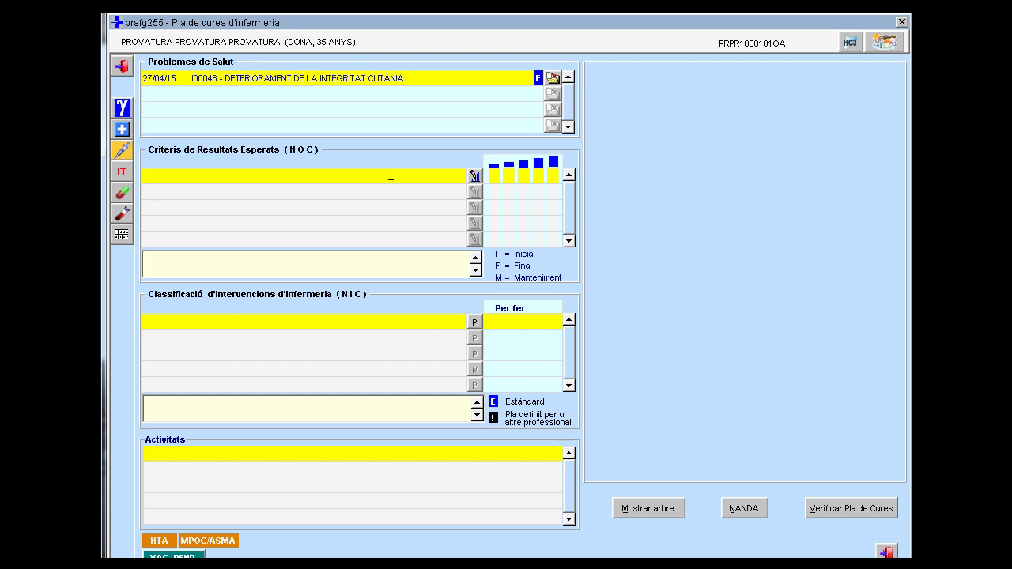
pyautogui.rightClick(391, 174)
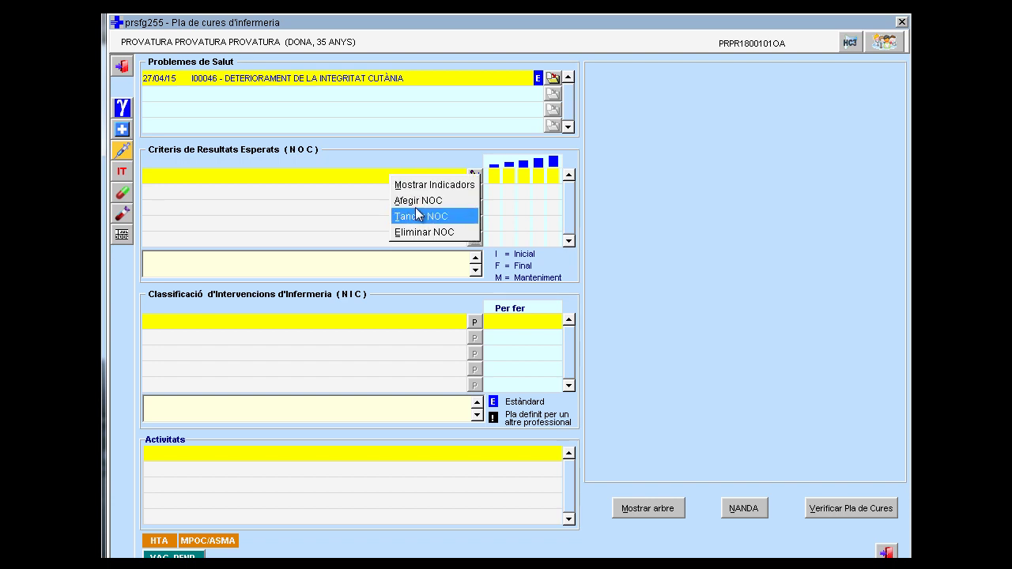
pyautogui.click(417, 199)
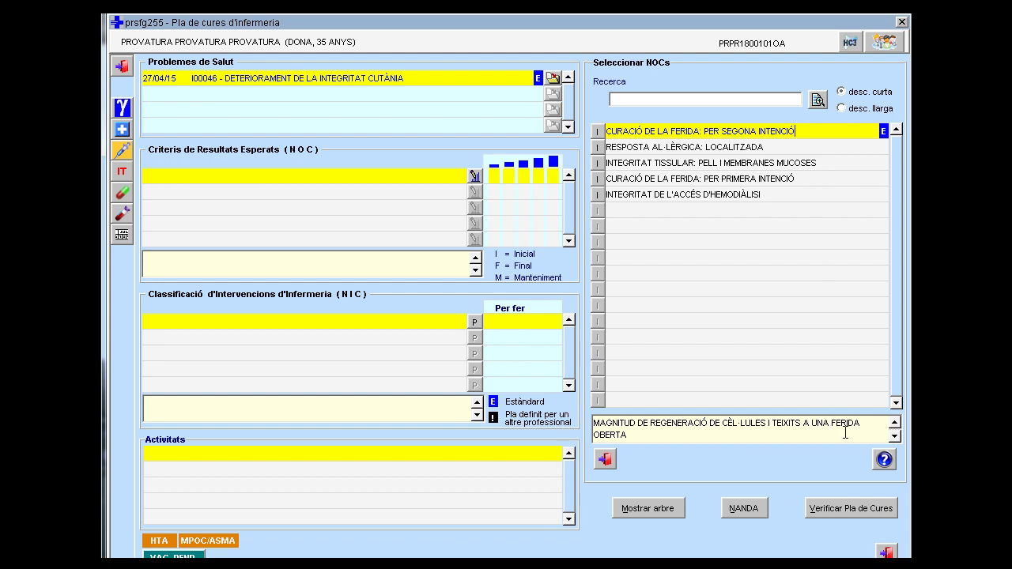
pyautogui.click(883, 462)
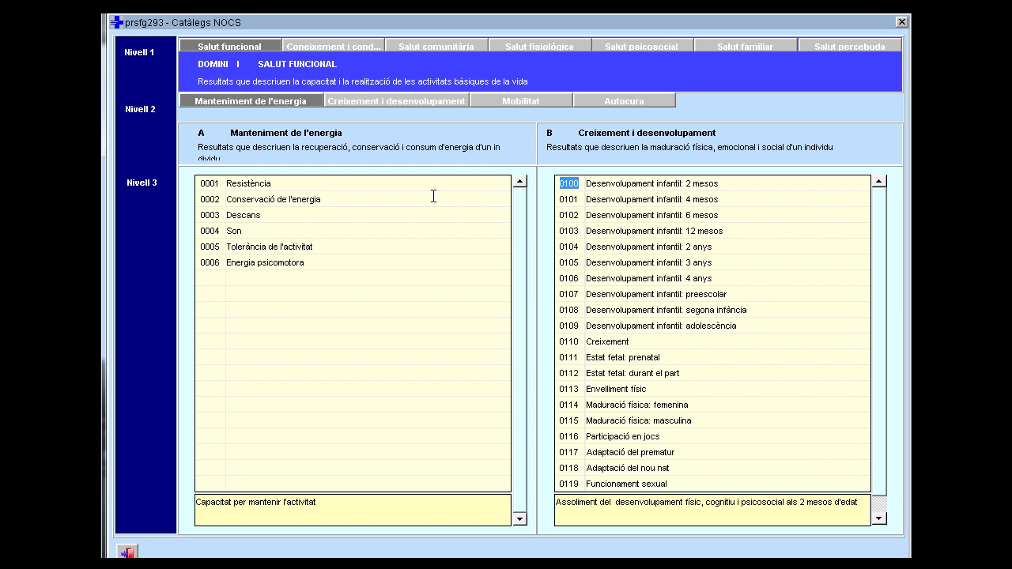
pyautogui.click(127, 552)
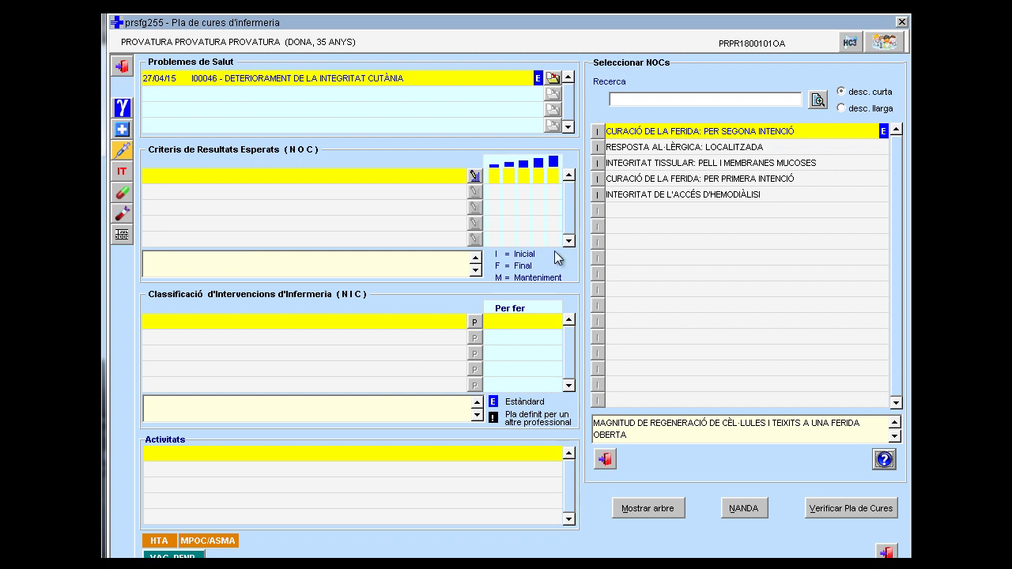
# View the scales and indicators associated with the NOC "Integritat tissular: pell i membranes mucoses"
pyautogui.click(690, 164)
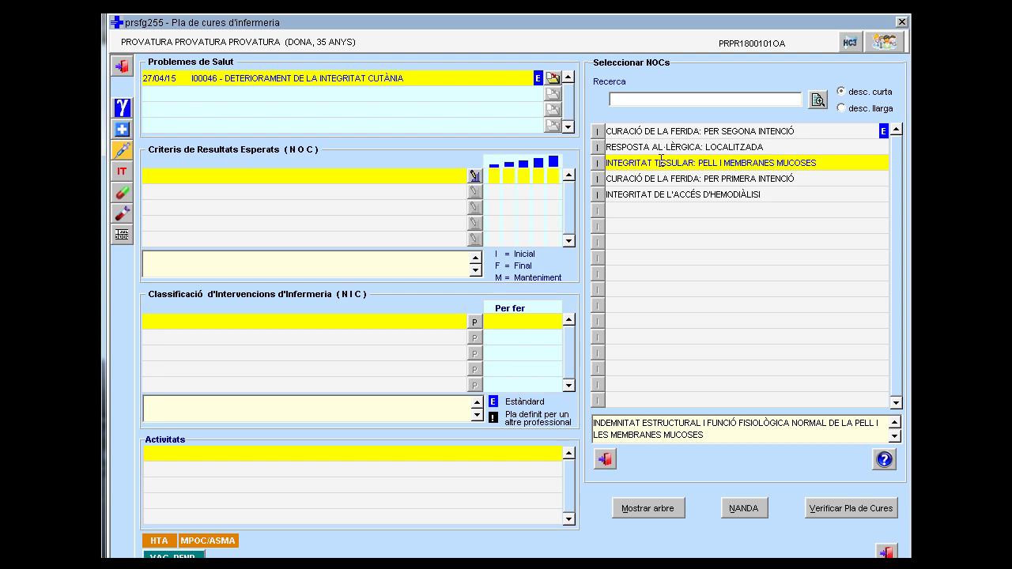
pyautogui.click(598, 165)
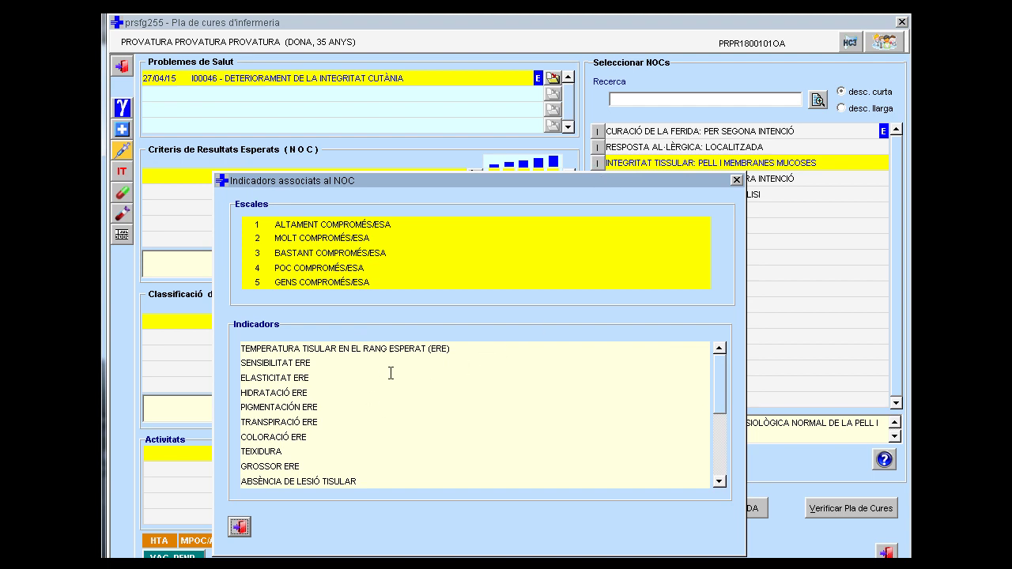
pyautogui.click(492, 450)
pyautogui.click(239, 527)
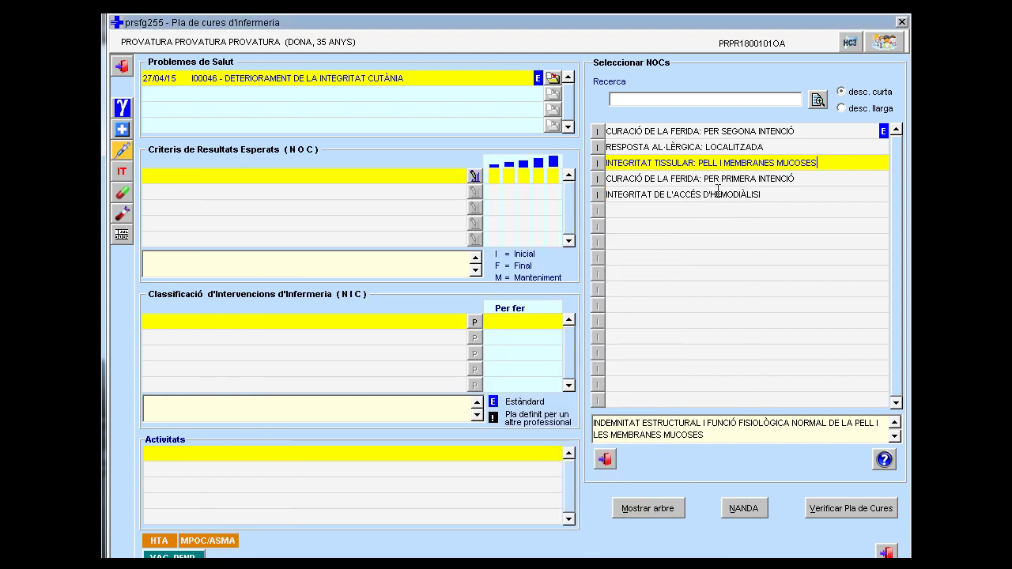
# Add the NOC "Integritat tissular: pell i membranes mucoses" with initial value 3 (Bastant compromés/esa) and final value 5 (Gens compromés/esa)
pyautogui.rightClick(683, 159)
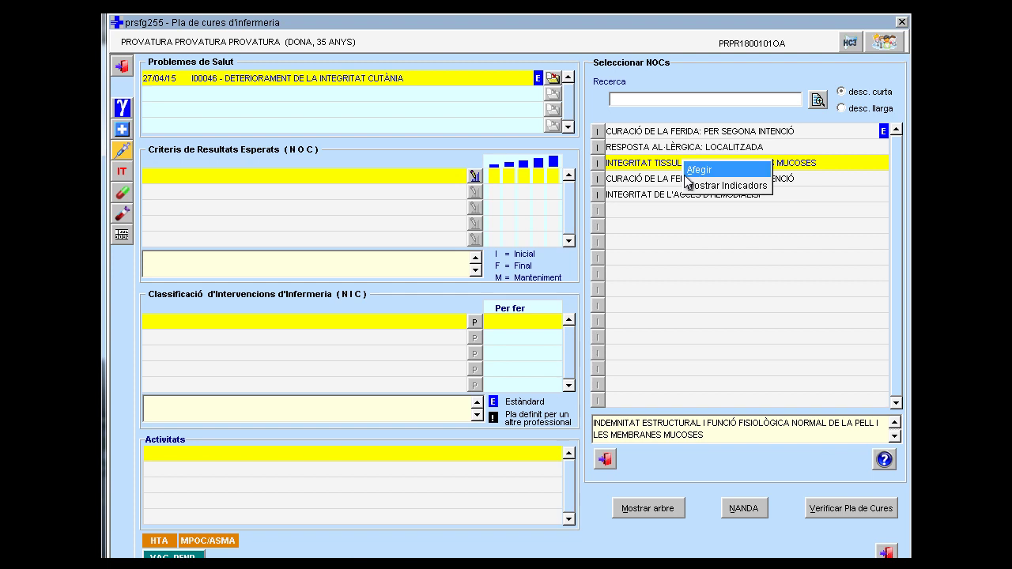
pyautogui.click(699, 171)
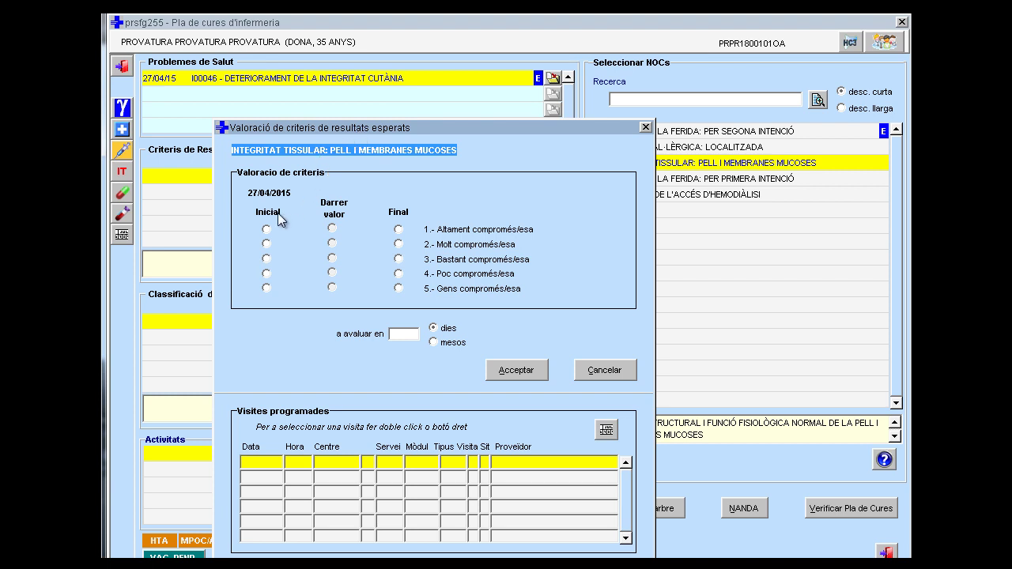
pyautogui.click(266, 260)
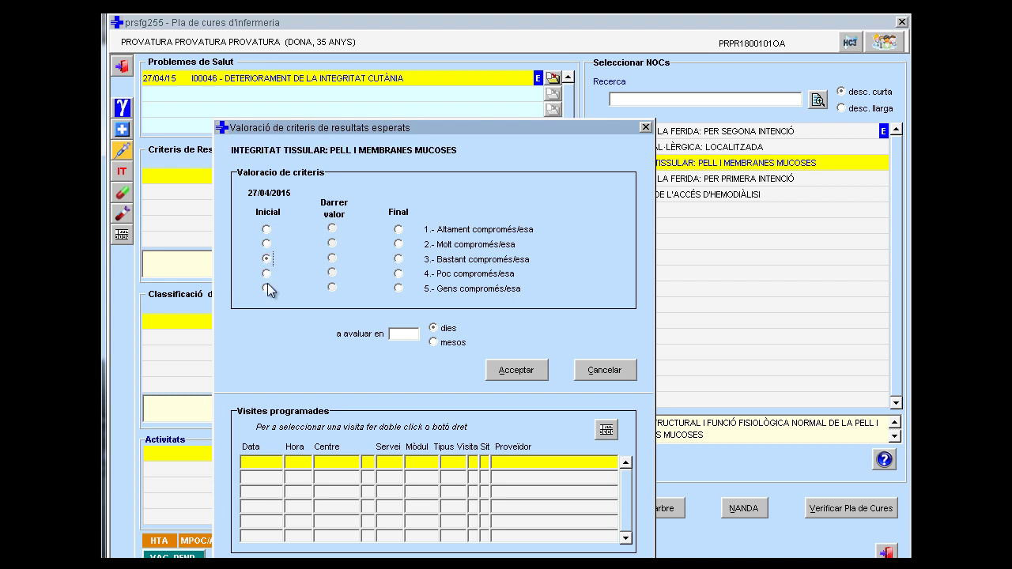
pyautogui.click(399, 288)
pyautogui.click(412, 331)
pyautogui.click(516, 371)
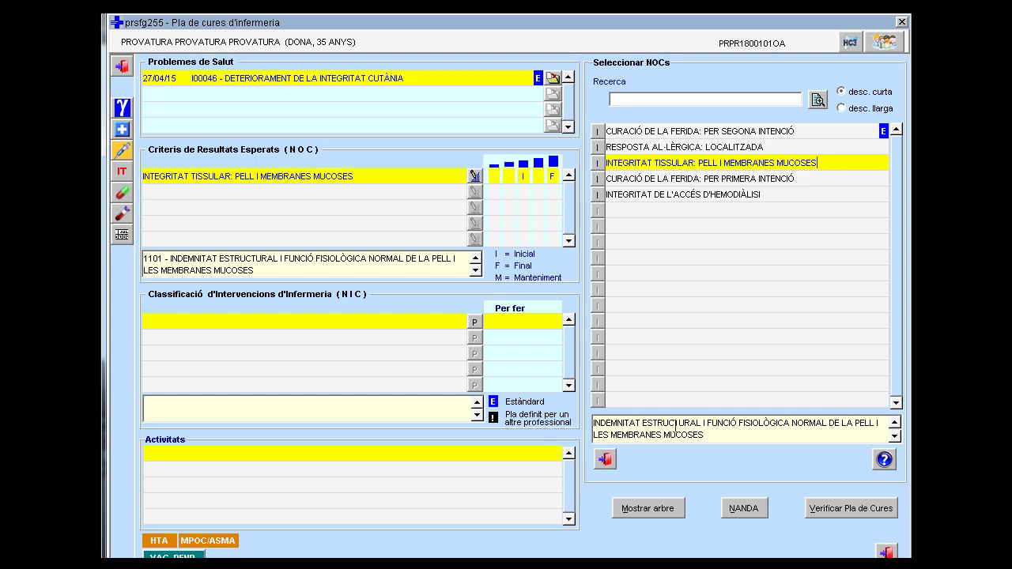
# Bring up the NICs available for the chosen NOC and consult the NIC catalogue, including the "Estils de vida i conductes" field
pyautogui.click(243, 336)
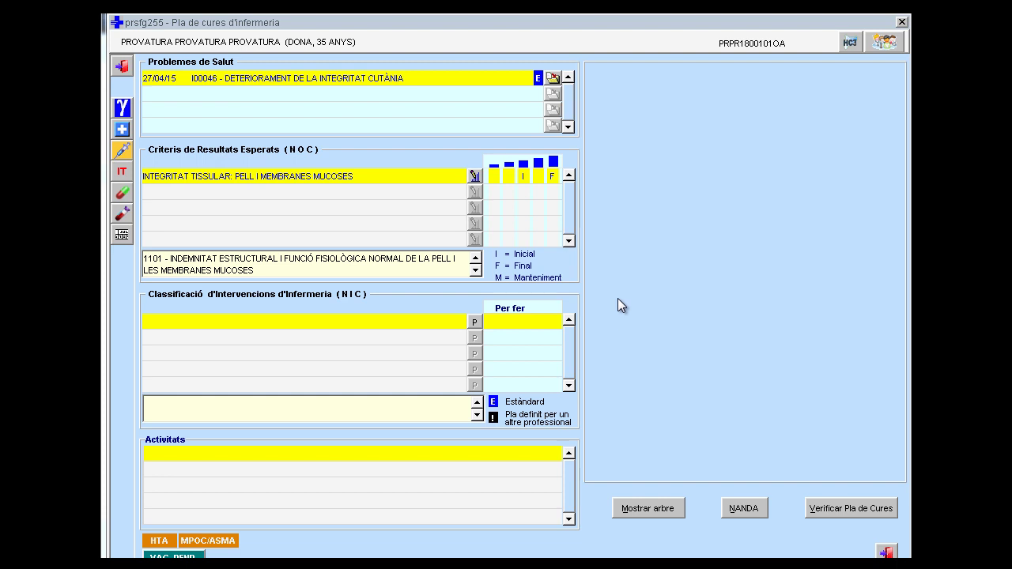
pyautogui.rightClick(296, 321)
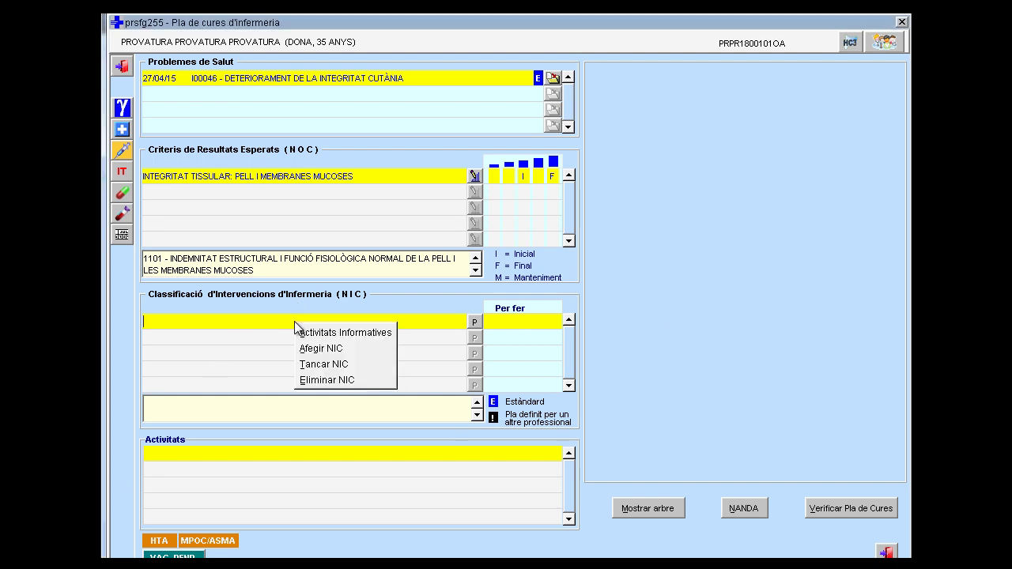
pyautogui.click(322, 348)
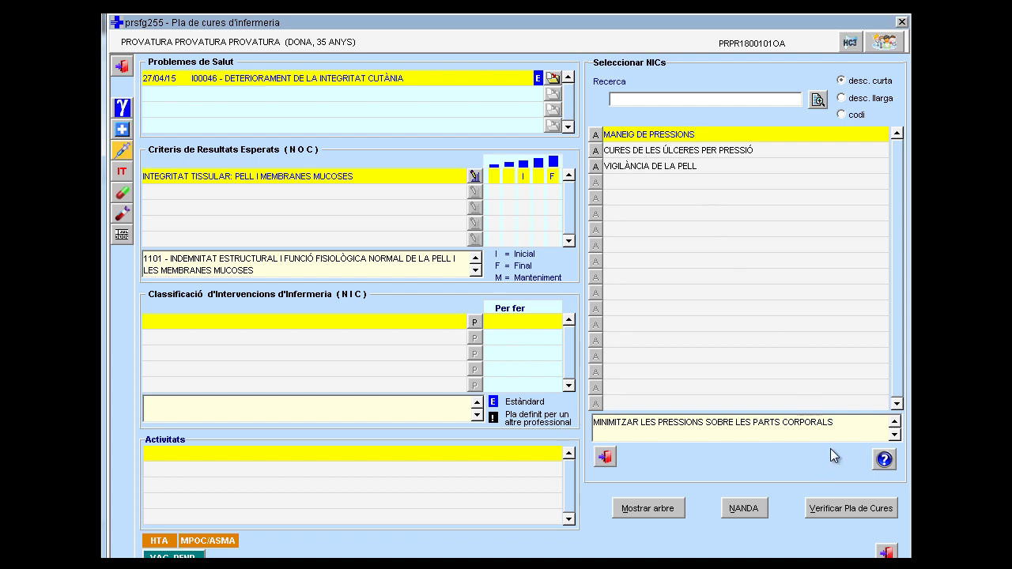
pyautogui.click(889, 465)
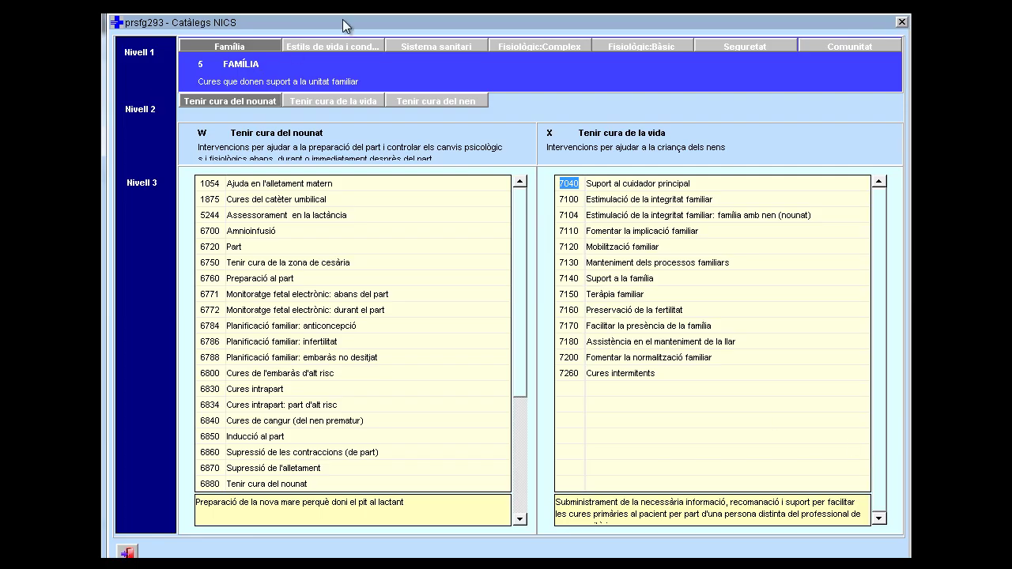
pyautogui.click(340, 46)
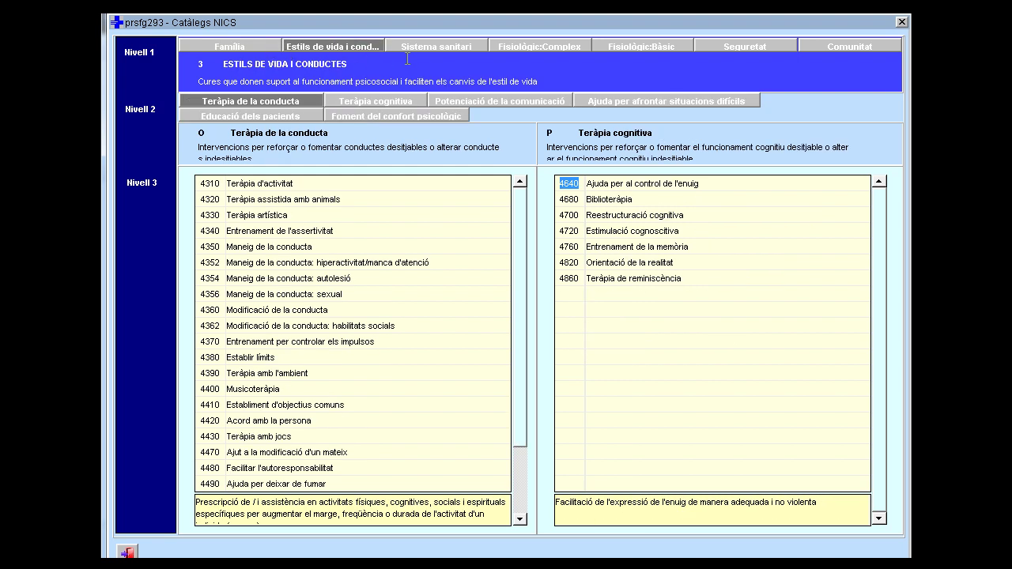
pyautogui.click(127, 552)
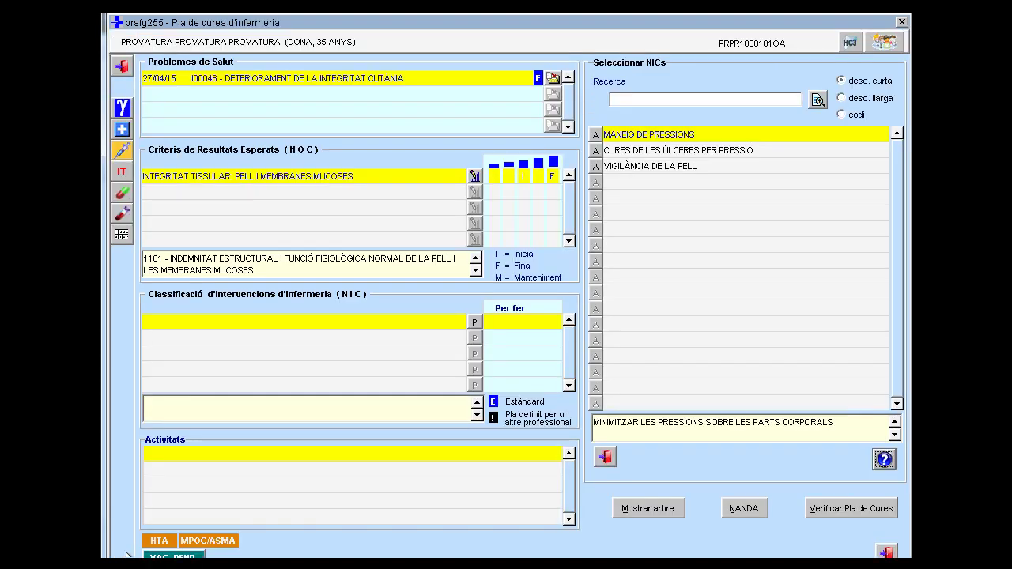
# Search the NICs by short description for "%CURA" and return to the suggested NICs without adding any
pyautogui.press('Down')
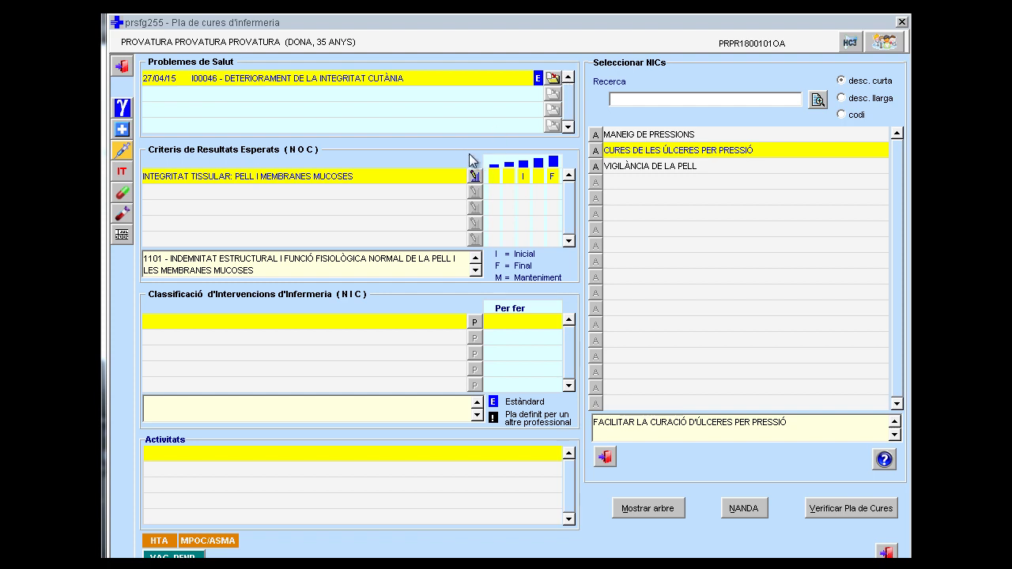
pyautogui.click(626, 98)
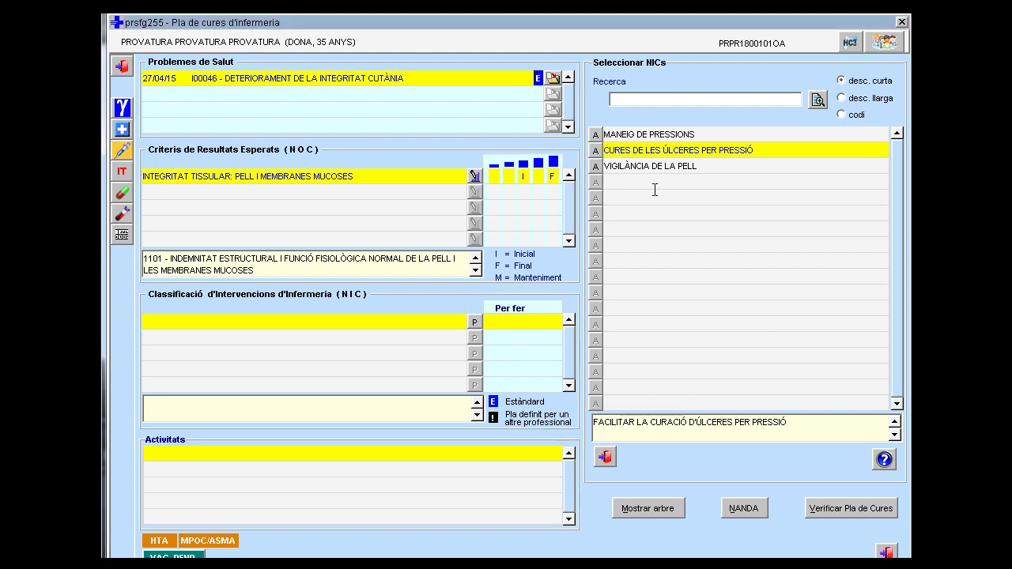
pyautogui.write('%CURA')
pyautogui.press('Return')
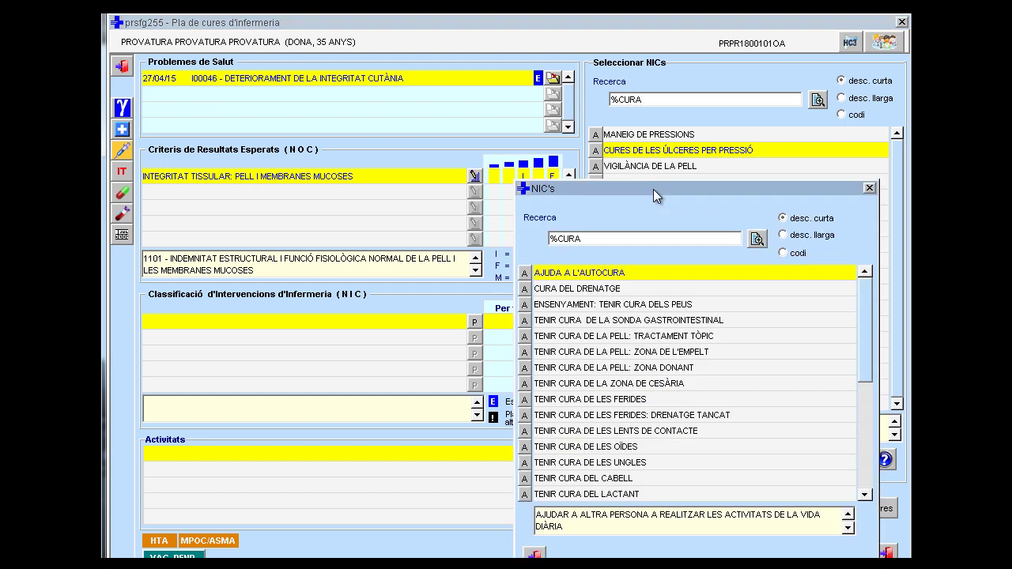
pyautogui.click(621, 272)
pyautogui.click(535, 554)
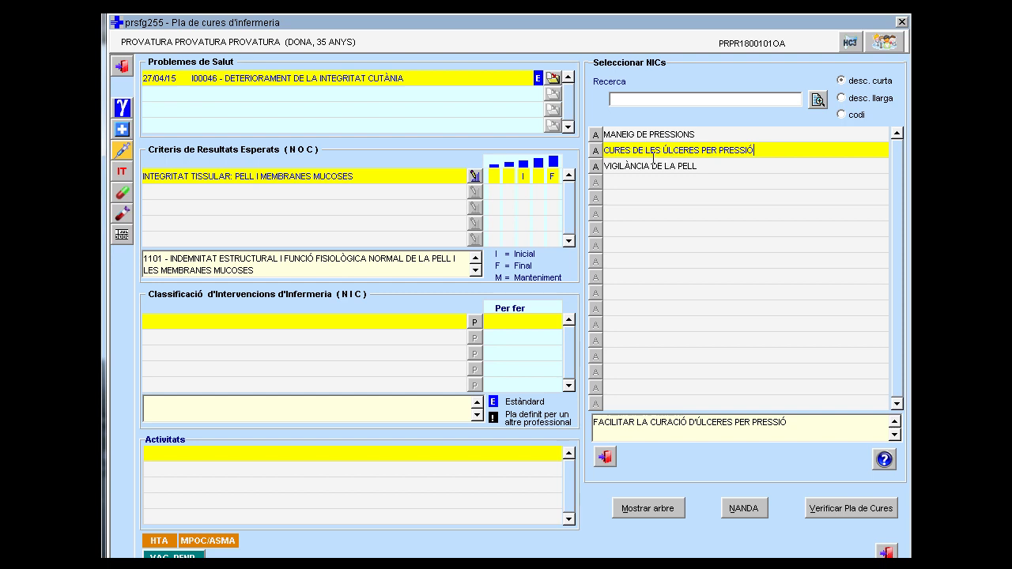
# View the activities associated with the NIC "Cures de les úlceres per pressió"
pyautogui.click(596, 152)
pyautogui.scroll(-2, 459, 288)
pyautogui.click(202, 425)
# Add the NIC "Cures de les úlceres per pressió" to the plan, making it periodic every 3 days
pyautogui.rightClick(652, 150)
pyautogui.click(661, 159)
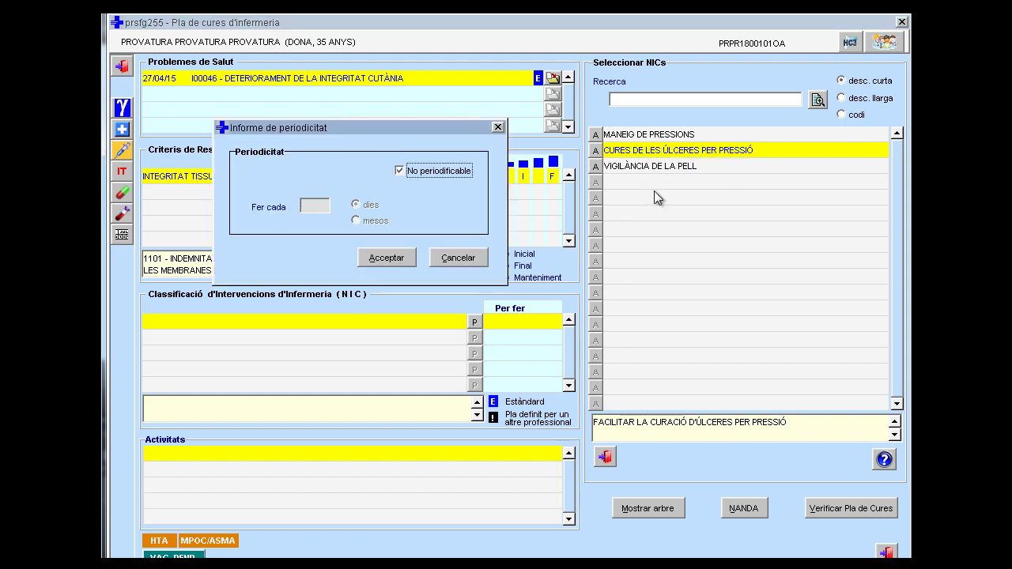
pyautogui.click(398, 170)
pyautogui.click(327, 204)
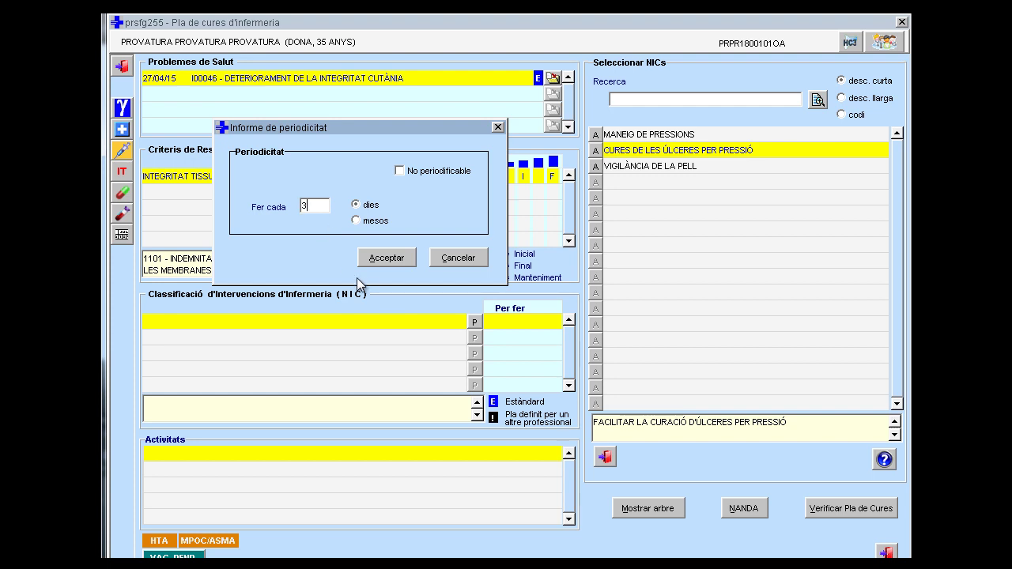
pyautogui.click(383, 259)
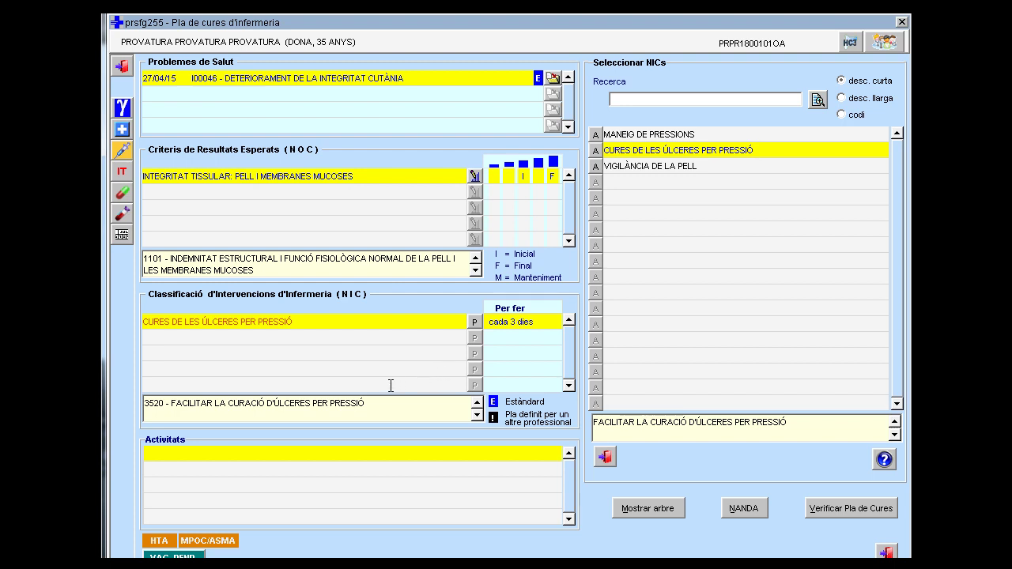
# Search the activities for "%CURA", add "Cura nafra pressió" to the pressure ulcer NIC and show the plan as a tree
pyautogui.rightClick(230, 450)
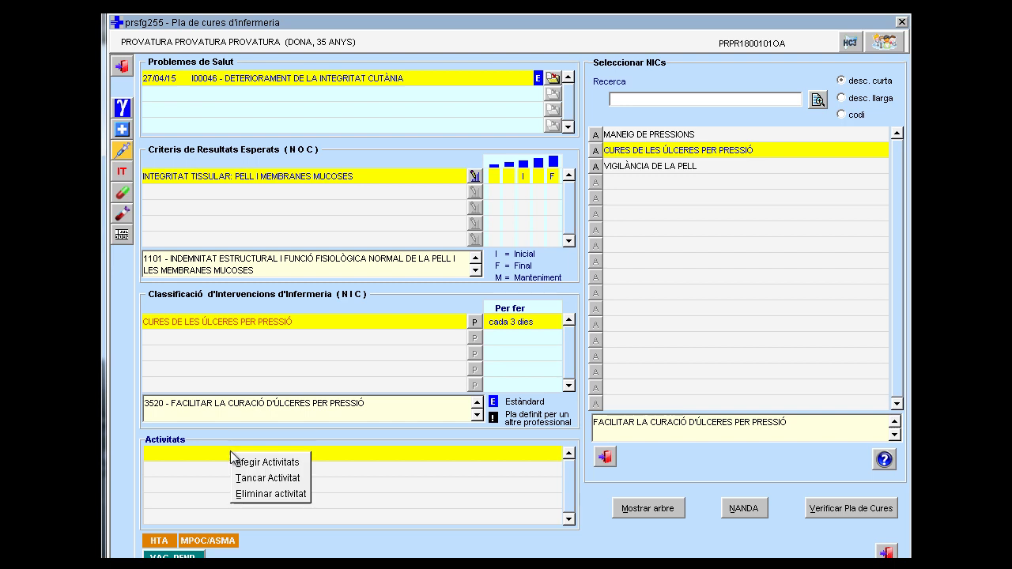
pyautogui.click(245, 469)
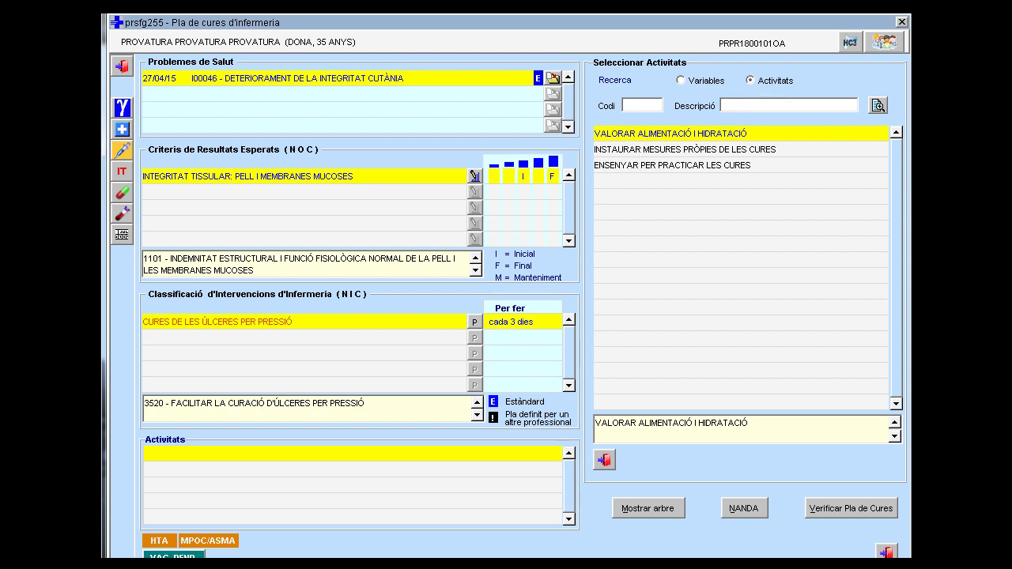
pyautogui.write('%CURA')
pyautogui.click(878, 105)
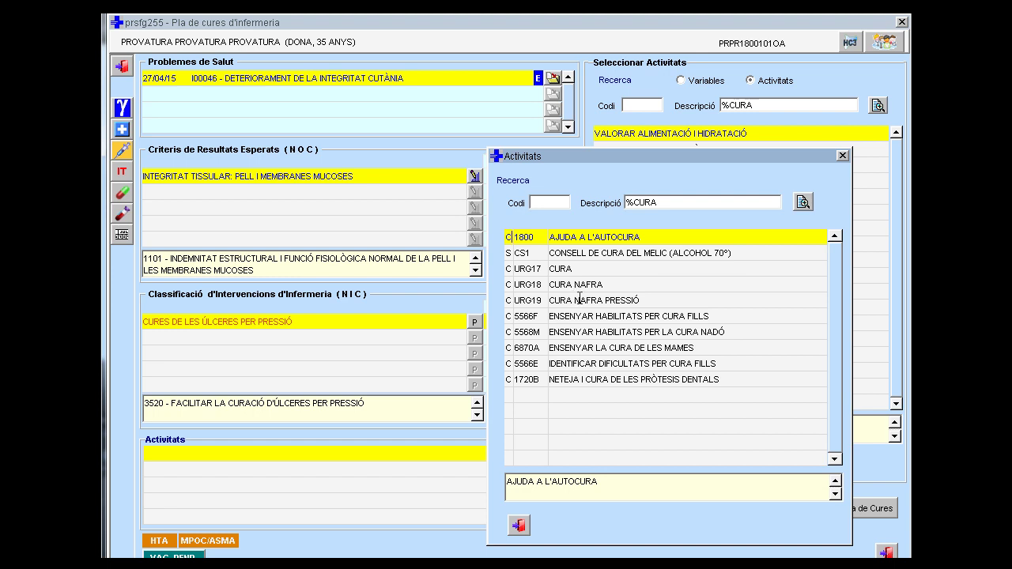
pyautogui.moveTo(580, 299); pyautogui.dragTo(348, 457)
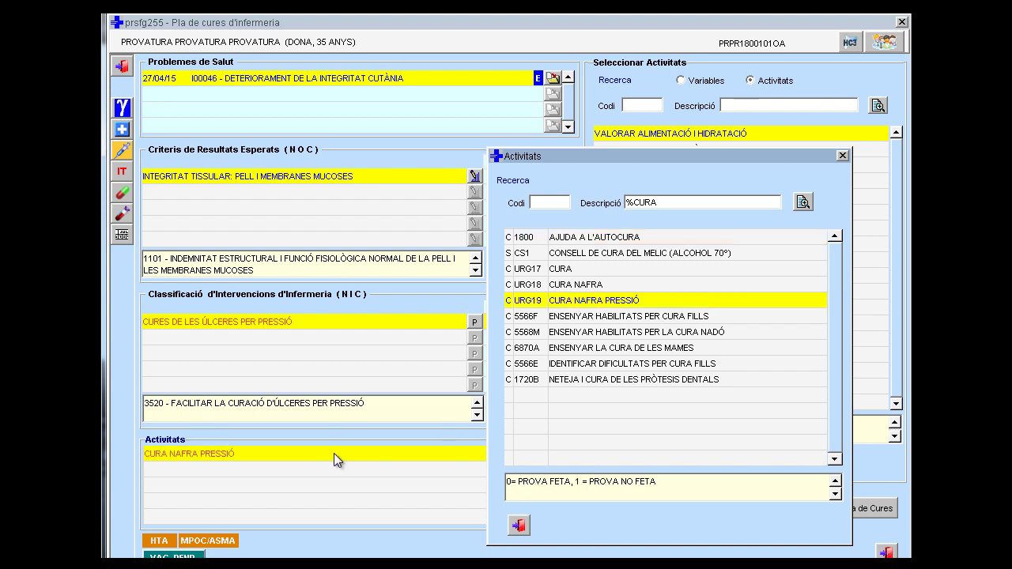
pyautogui.click(519, 525)
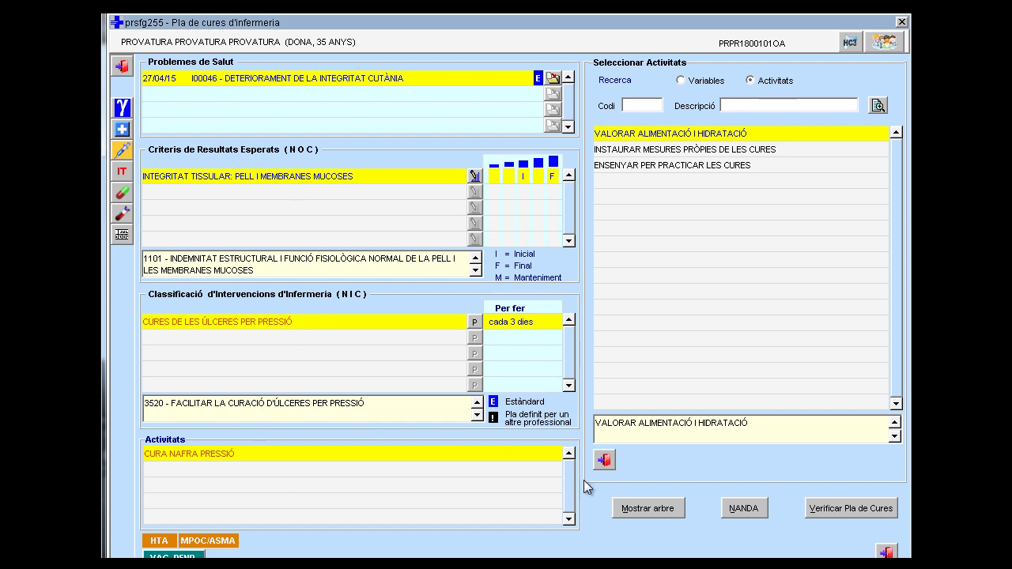
pyautogui.click(666, 510)
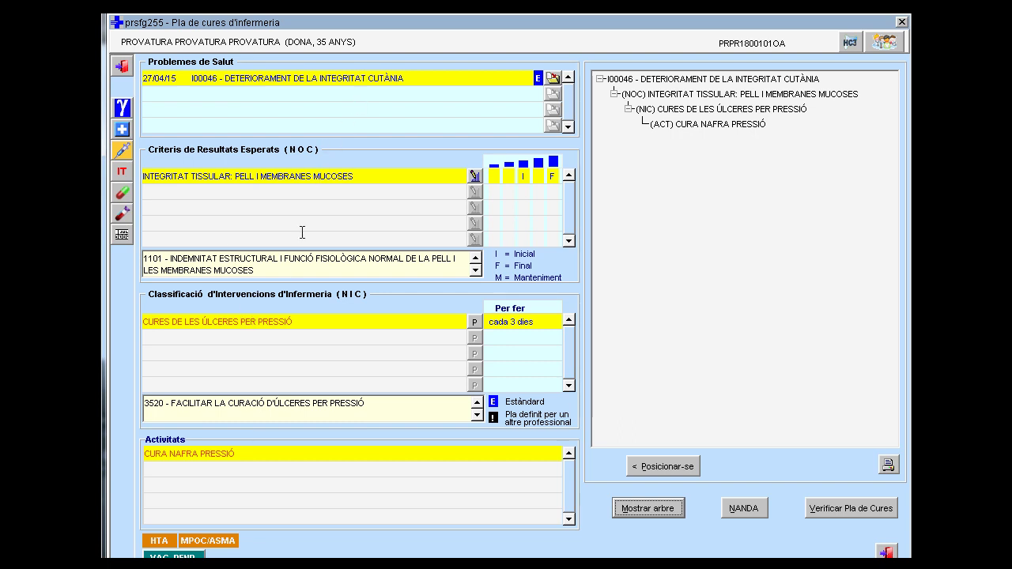
# Delete the NIC "Cures de les úlceres per pressió" and verify the care plan for errors
pyautogui.rightClick(251, 324)
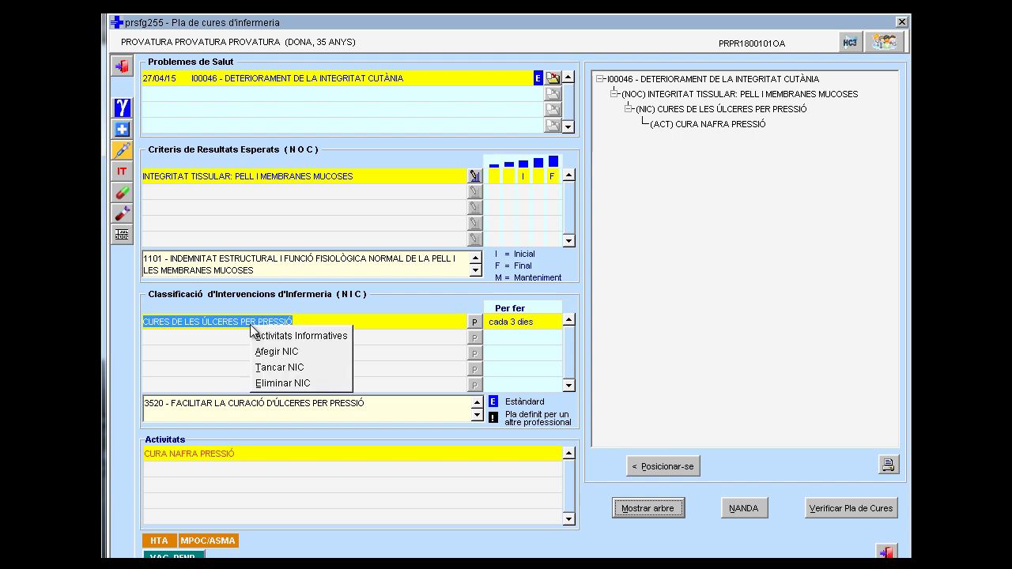
pyautogui.click(277, 383)
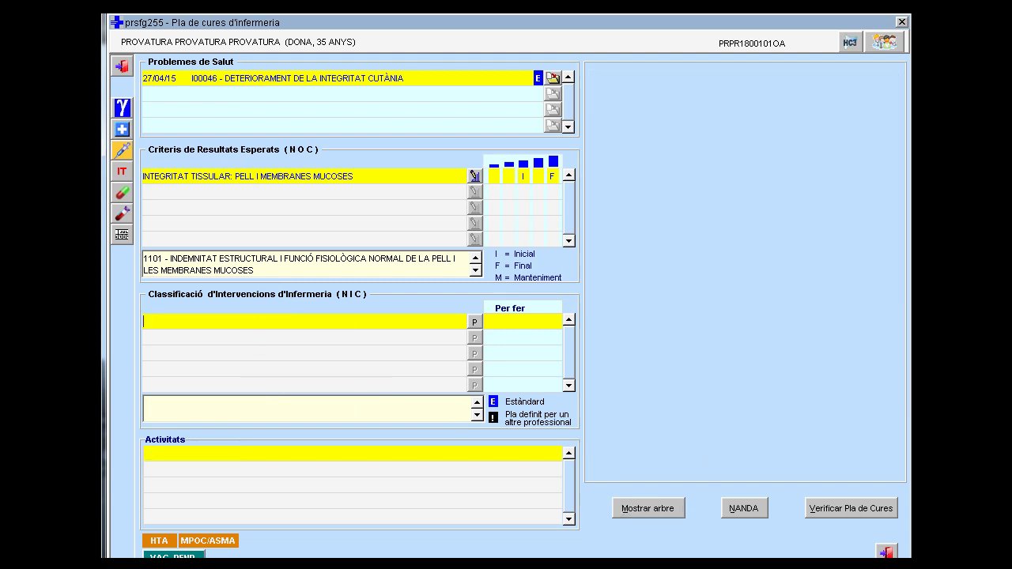
pyautogui.click(859, 508)
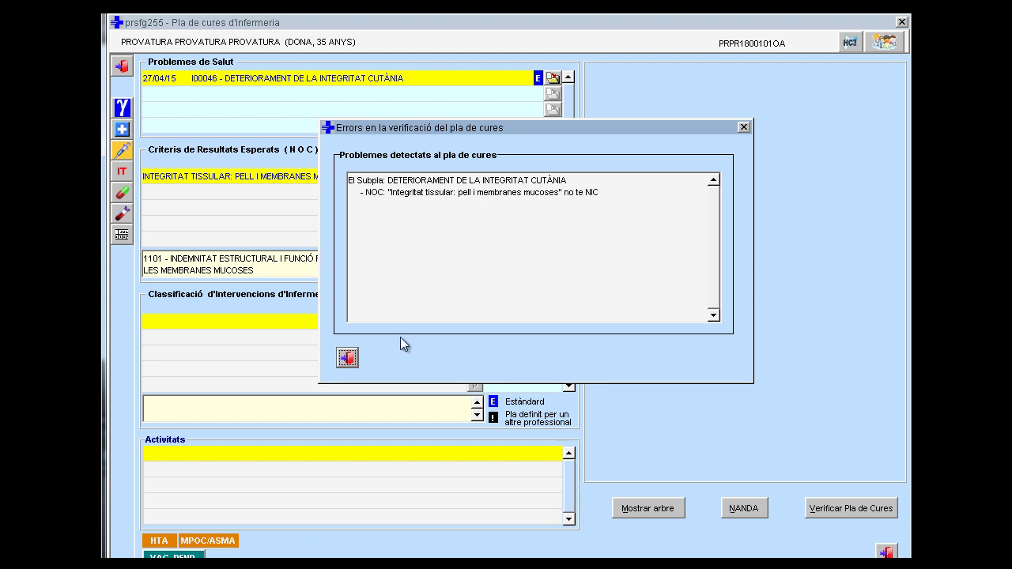
pyautogui.click(345, 363)
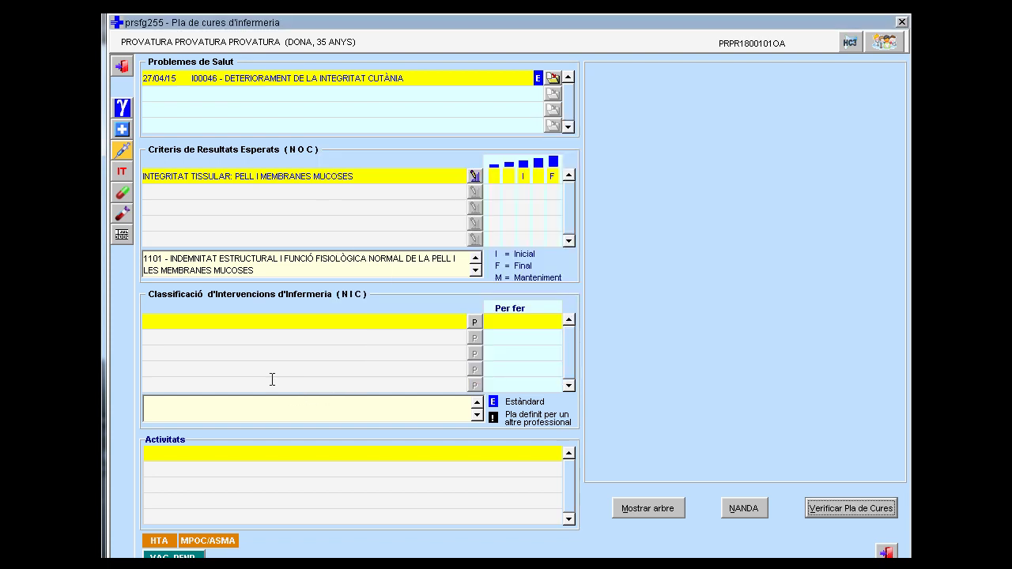
# Add the NIC "Cures de les úlceres per pressió" to the plan as non-periodic
pyautogui.rightClick(268, 316)
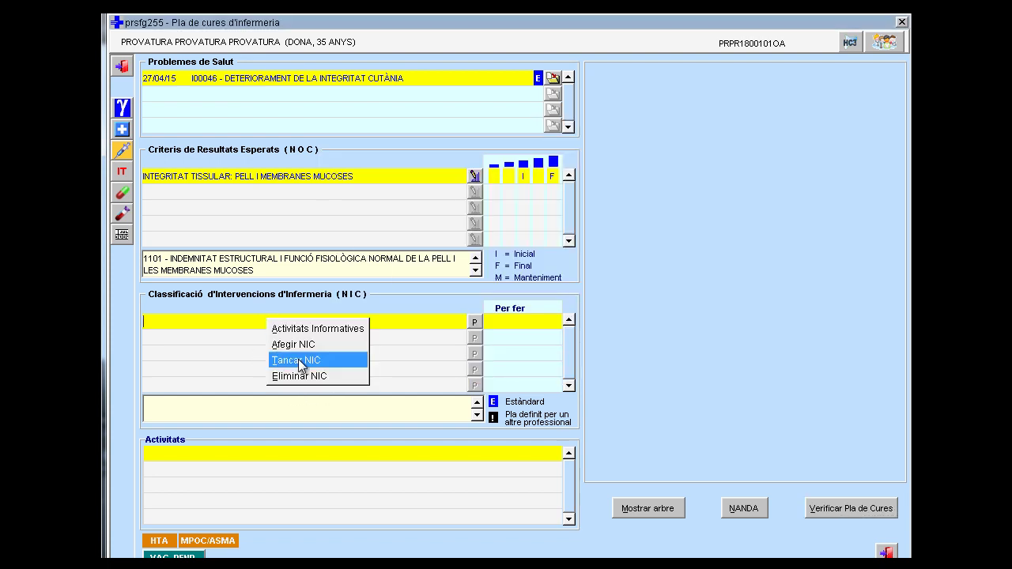
pyautogui.click(310, 345)
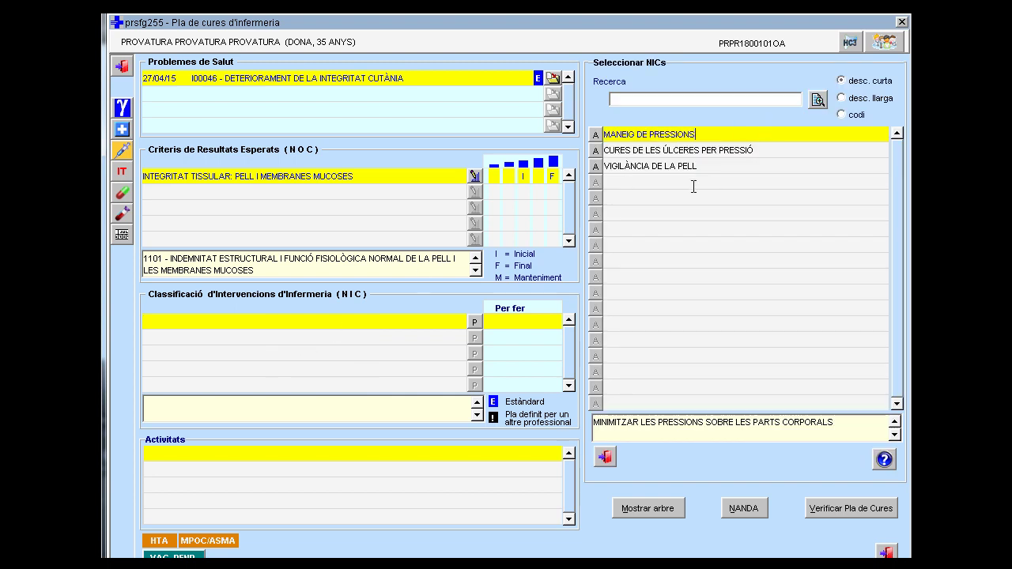
pyautogui.doubleClick(641, 150)
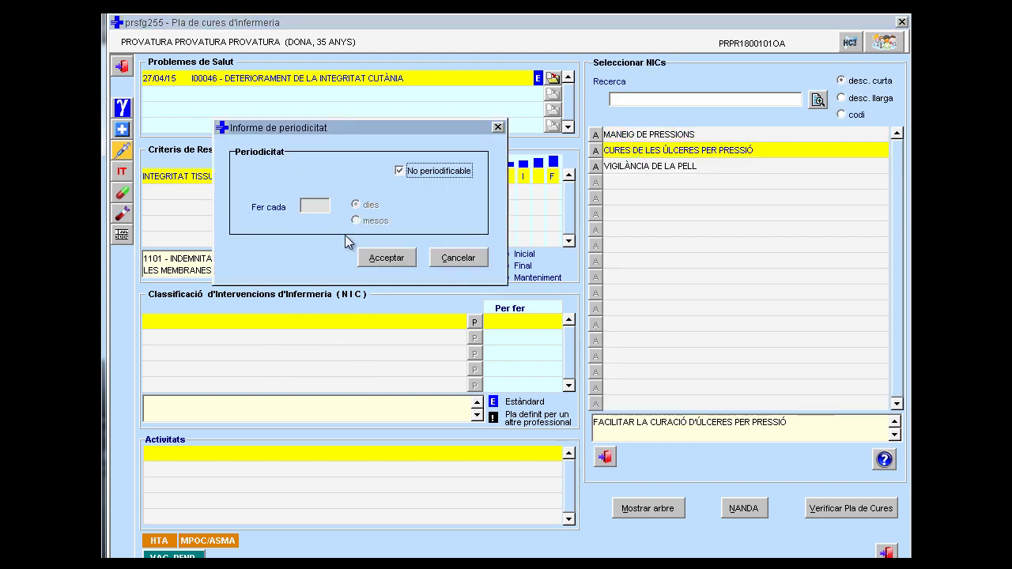
pyautogui.click(388, 257)
# Search the activities for "CURA" and add "Cura nafra pressió" to the NIC
pyautogui.rightClick(235, 451)
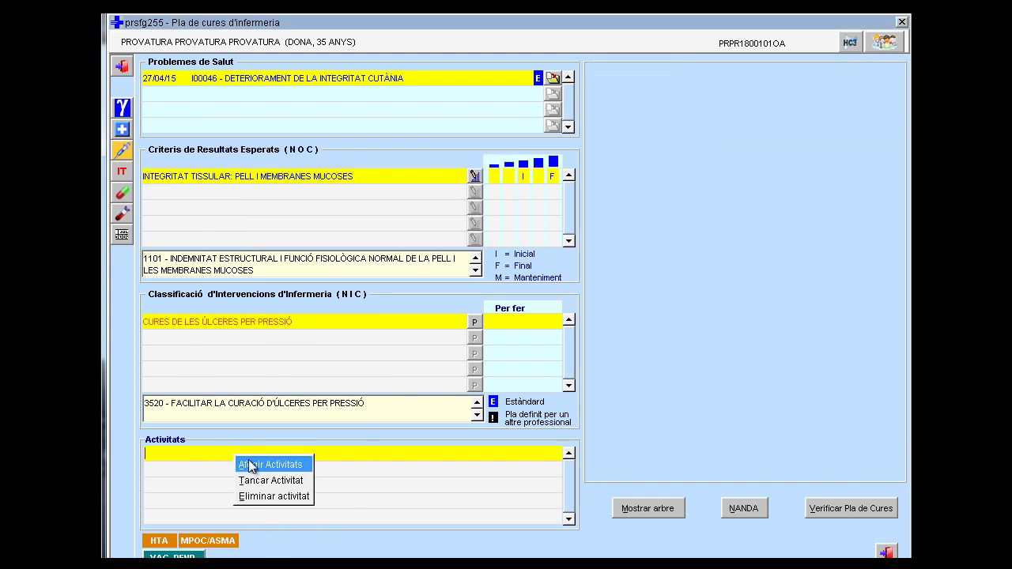
pyautogui.click(261, 480)
pyautogui.rightClick(290, 457)
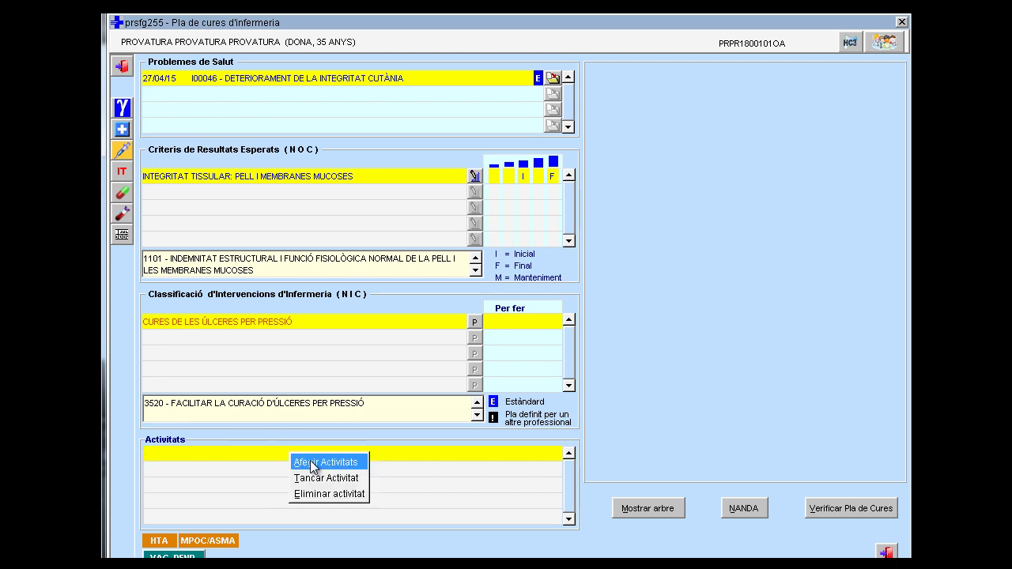
pyautogui.click(316, 467)
pyautogui.click(753, 105)
pyautogui.write('CURA')
pyautogui.press('Return')
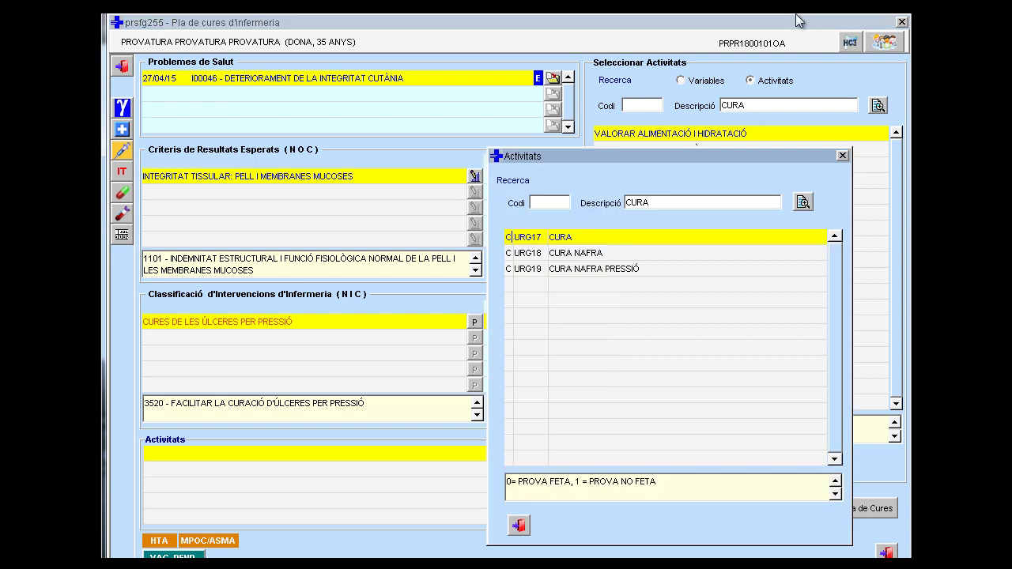
pyautogui.doubleClick(592, 266)
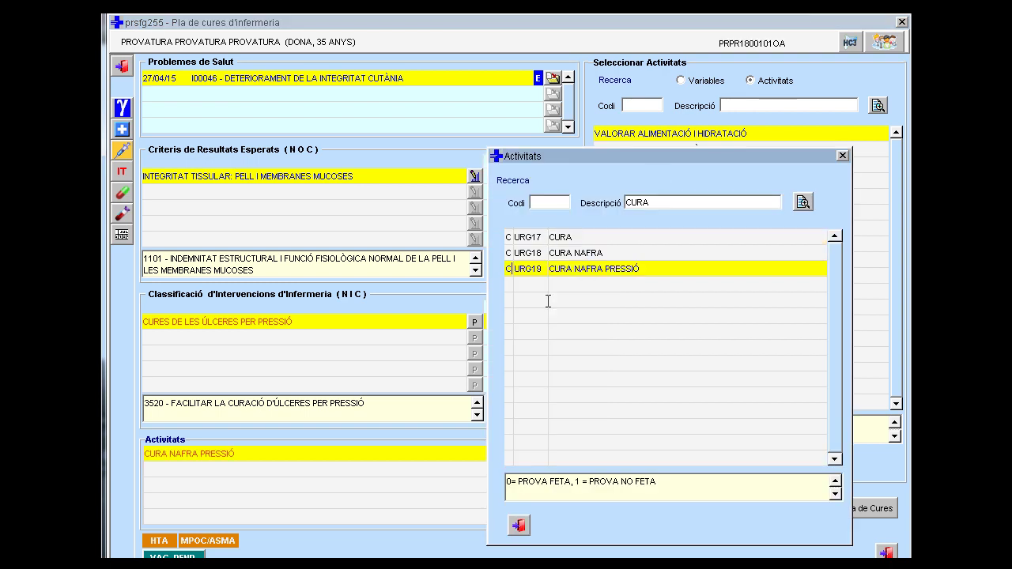
pyautogui.click(520, 526)
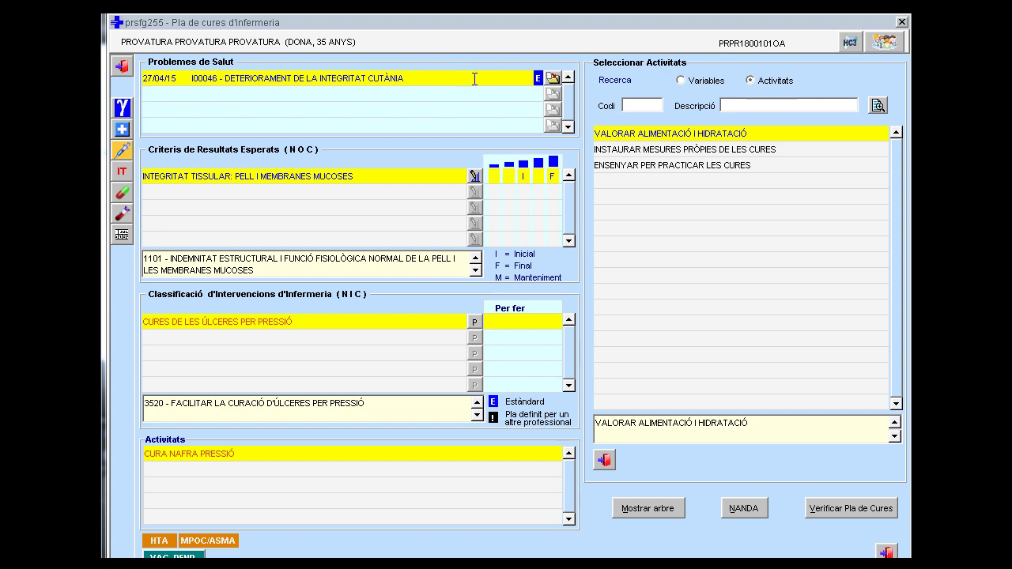
# Save the care plan for "Deteriorament de la integritat cutània" as predefined with the comment "UPP"
pyautogui.click(554, 82)
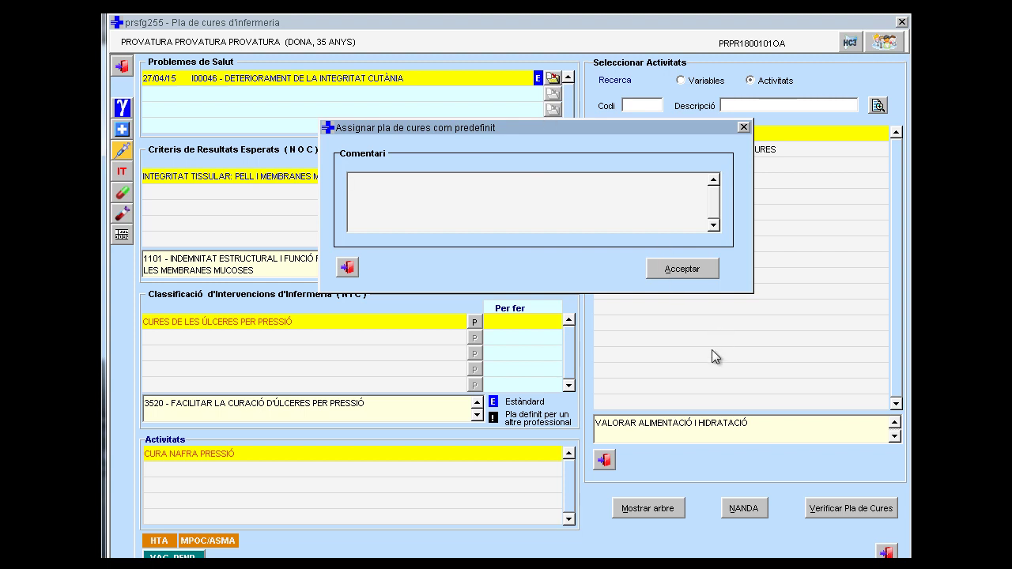
pyautogui.write('UPP')
pyautogui.click(681, 270)
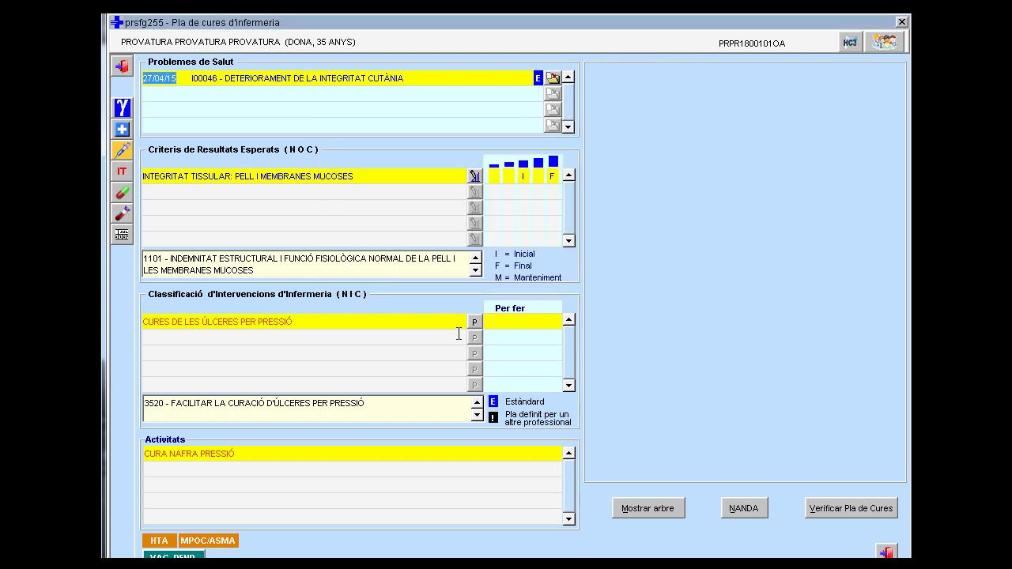
# Consult the predefined care plans from the skin integrity problem and return to the patient's plan
pyautogui.click(427, 79)
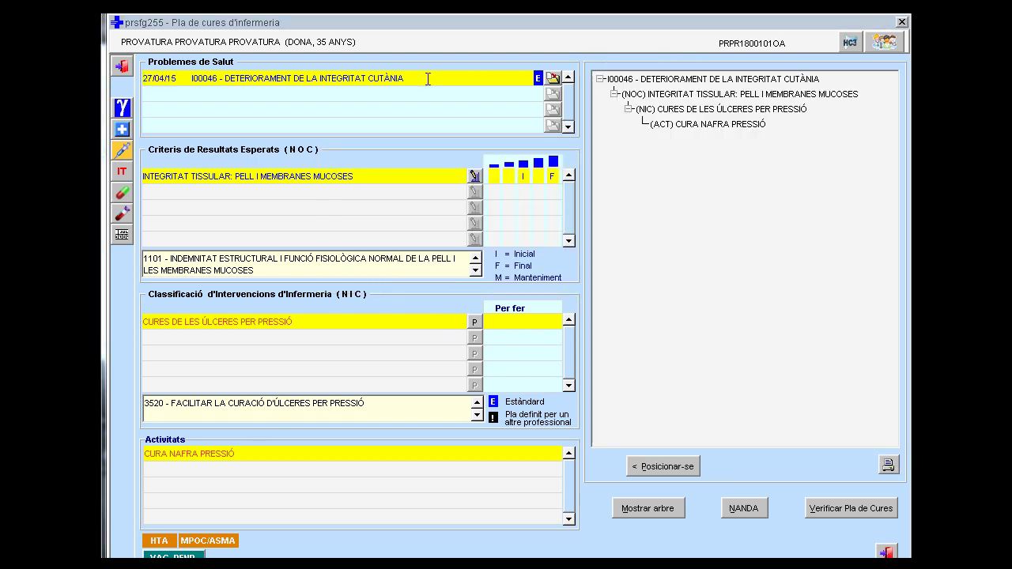
pyautogui.rightClick(427, 79)
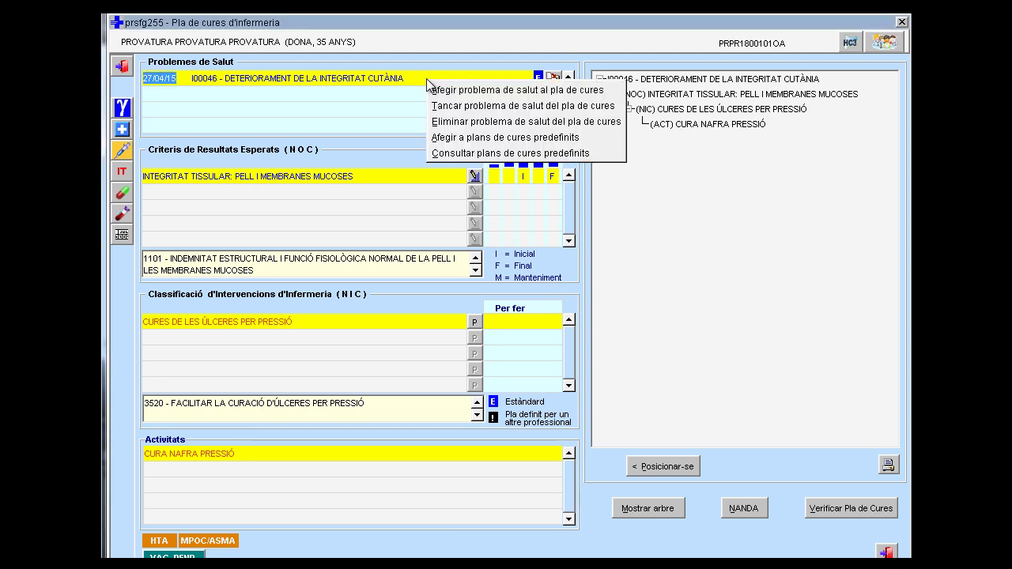
pyautogui.click(454, 155)
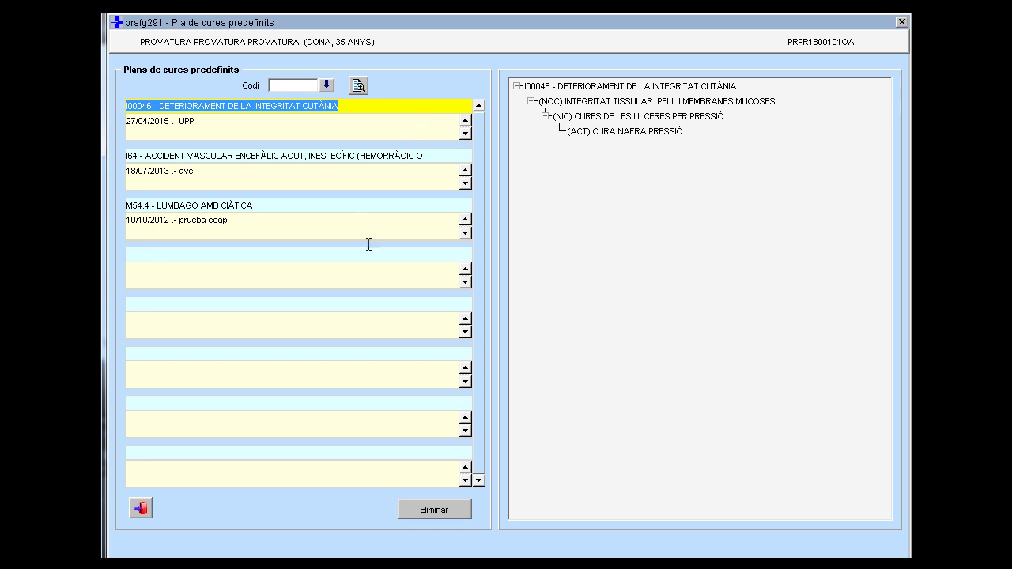
pyautogui.click(138, 509)
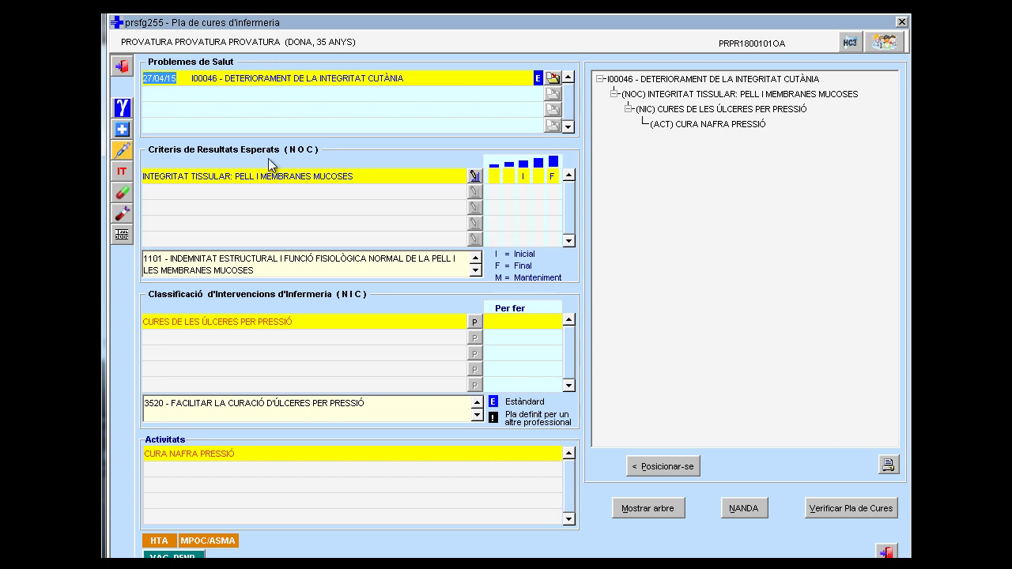
# Leave the current plan and open the nursing care plan of the patient with the 10:16 visit
pyautogui.click(121, 67)
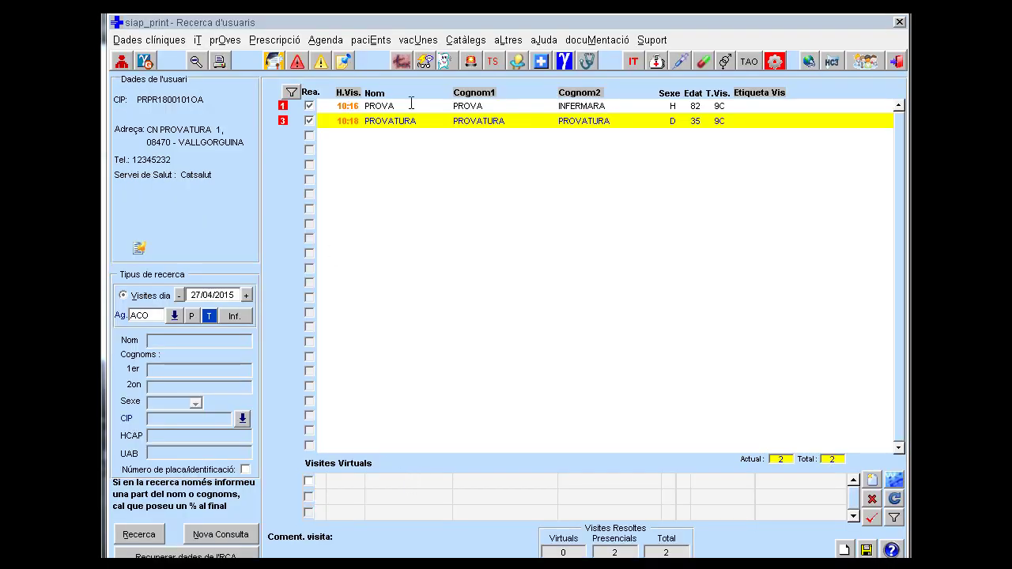
pyautogui.click(410, 105)
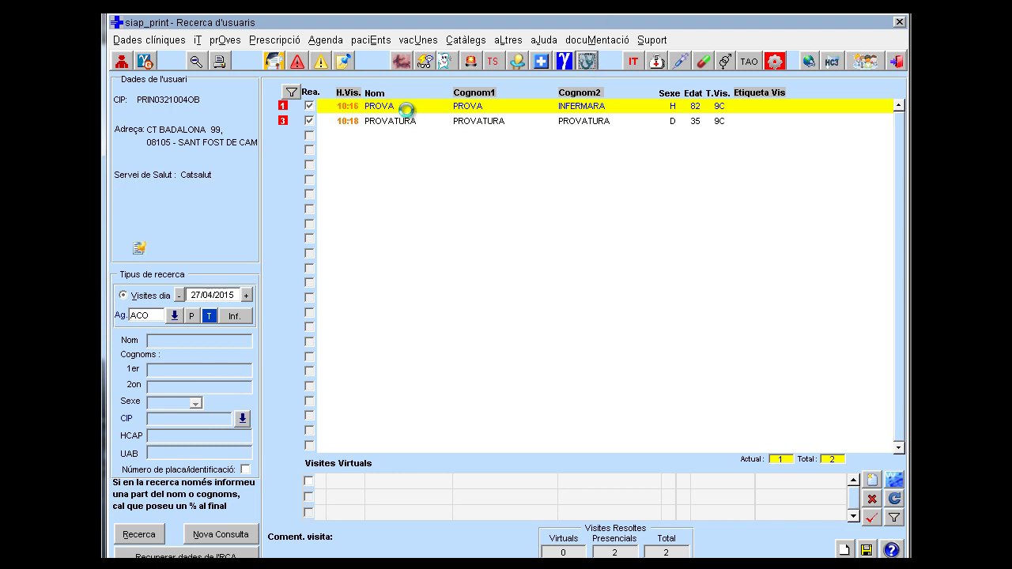
pyautogui.doubleClick(409, 109)
pyautogui.click(880, 75)
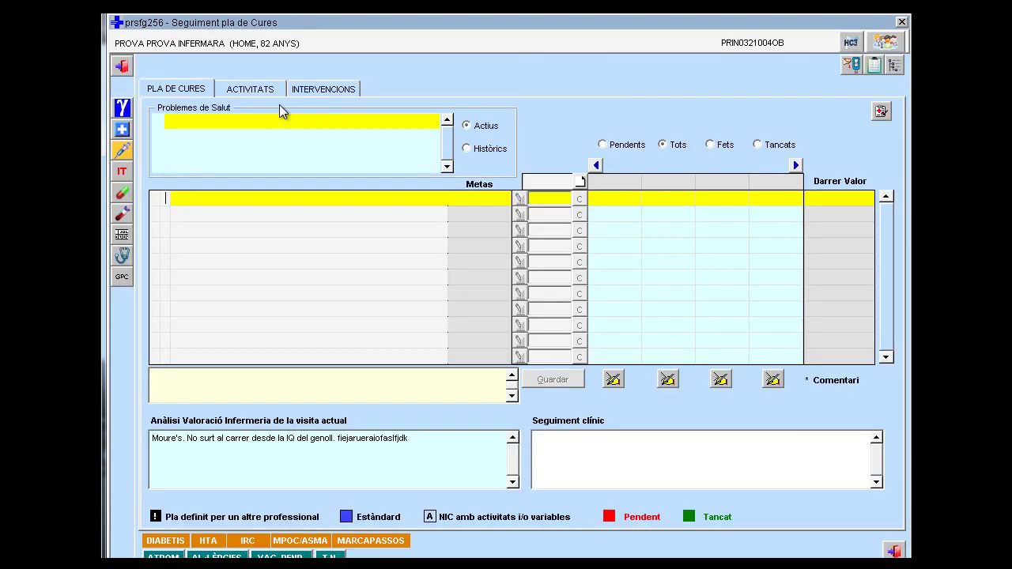
pyautogui.click(881, 113)
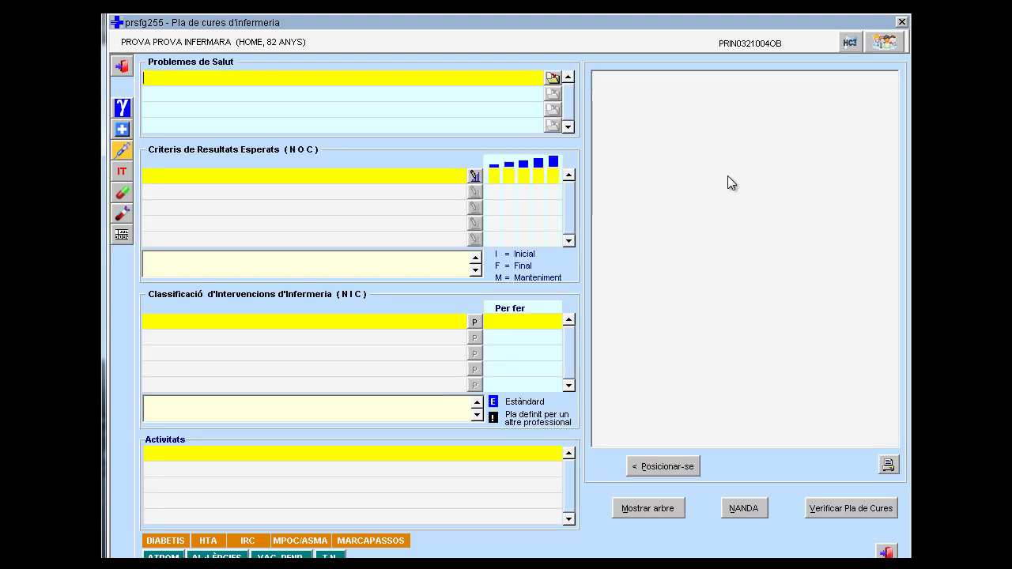
# Search the NANDA catalogue for "DETERIORA" as a new health problem and choose "I00046 - Deteriorament de la integritat cutània"
pyautogui.click(124, 130)
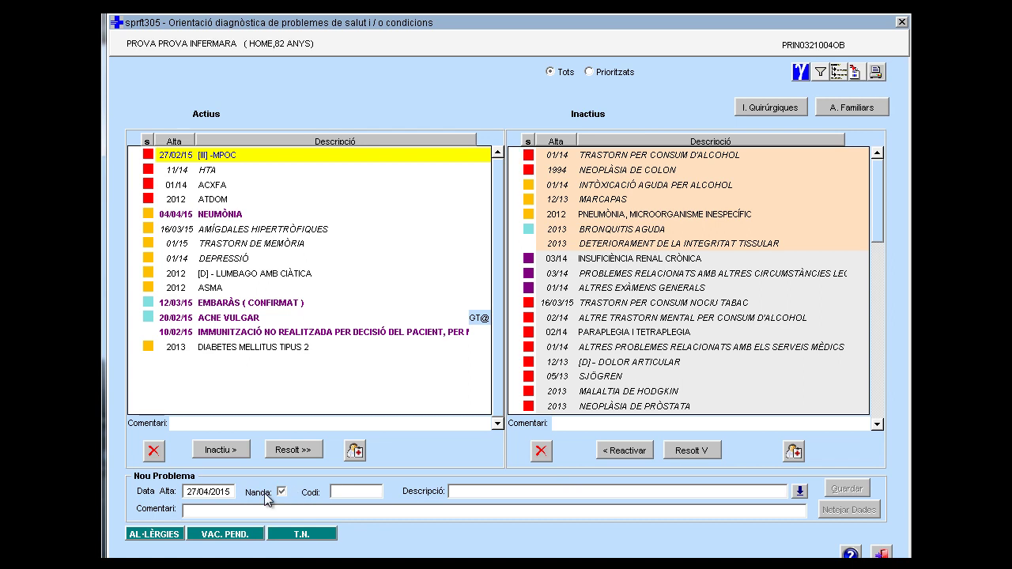
pyautogui.click(457, 495)
pyautogui.write('DETERIORA')
pyautogui.press('Return')
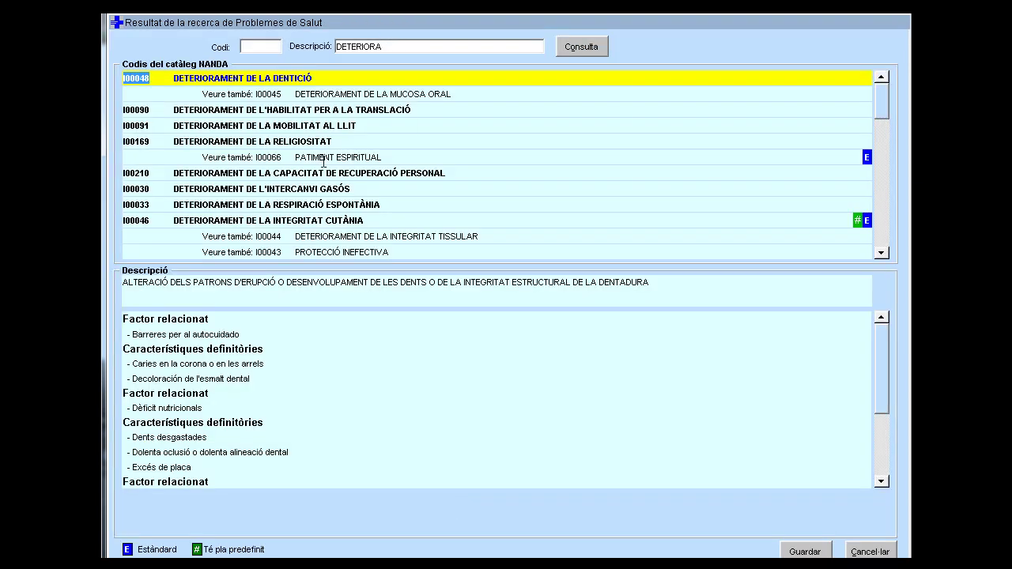
pyautogui.click(352, 126)
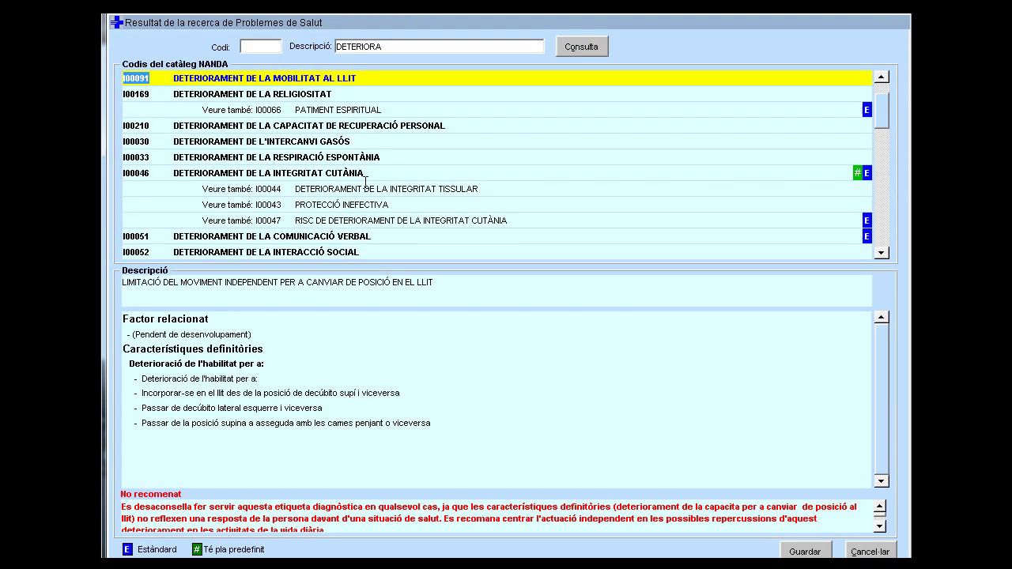
pyautogui.click(358, 170)
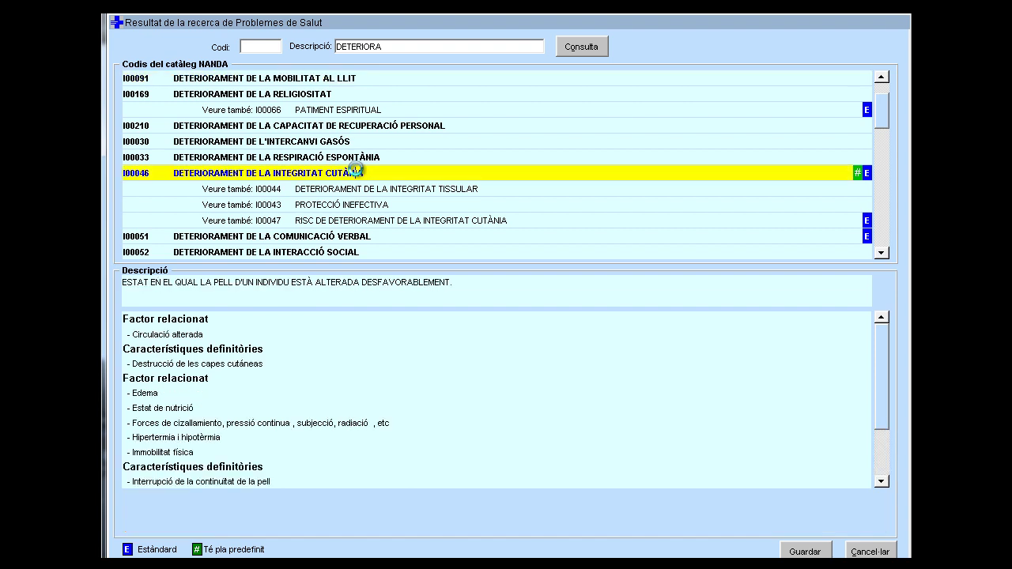
pyautogui.doubleClick(333, 176)
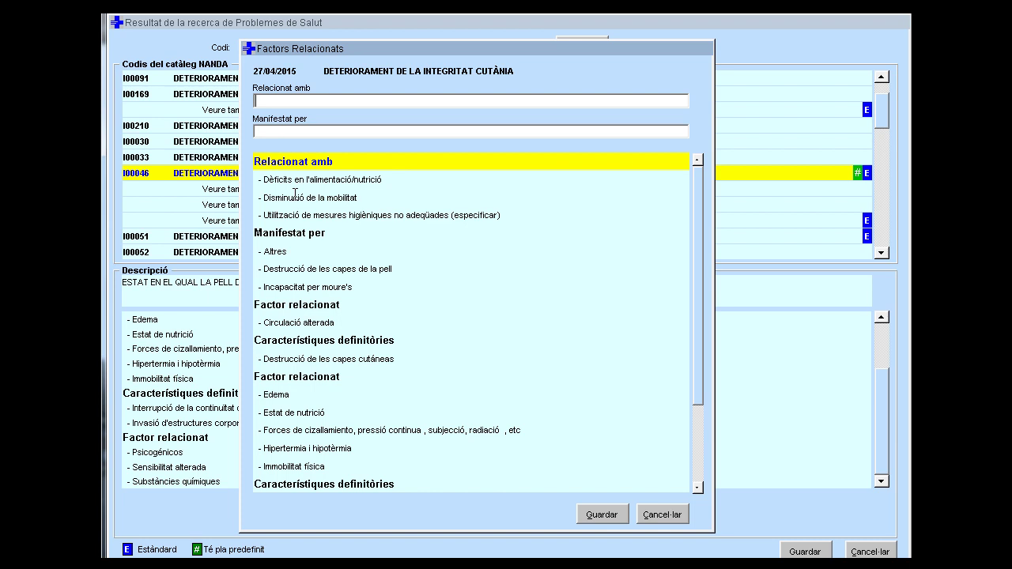
# Relate the skin integrity problem to "Disminució de la mobilitat", manifested by "Destrucció de les capes de la pell", and save it
pyautogui.click(294, 197)
pyautogui.click(288, 130)
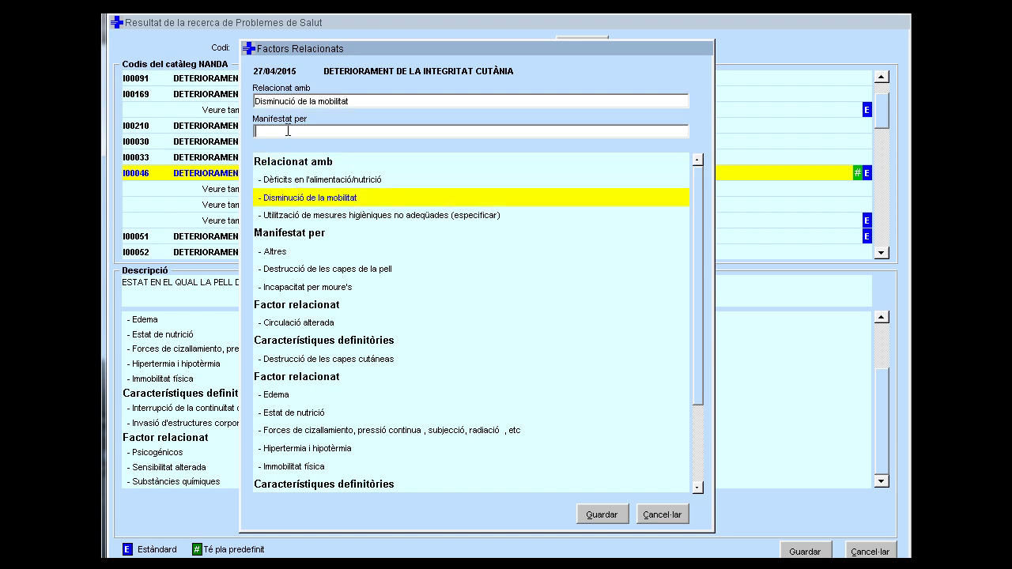
pyautogui.click(327, 269)
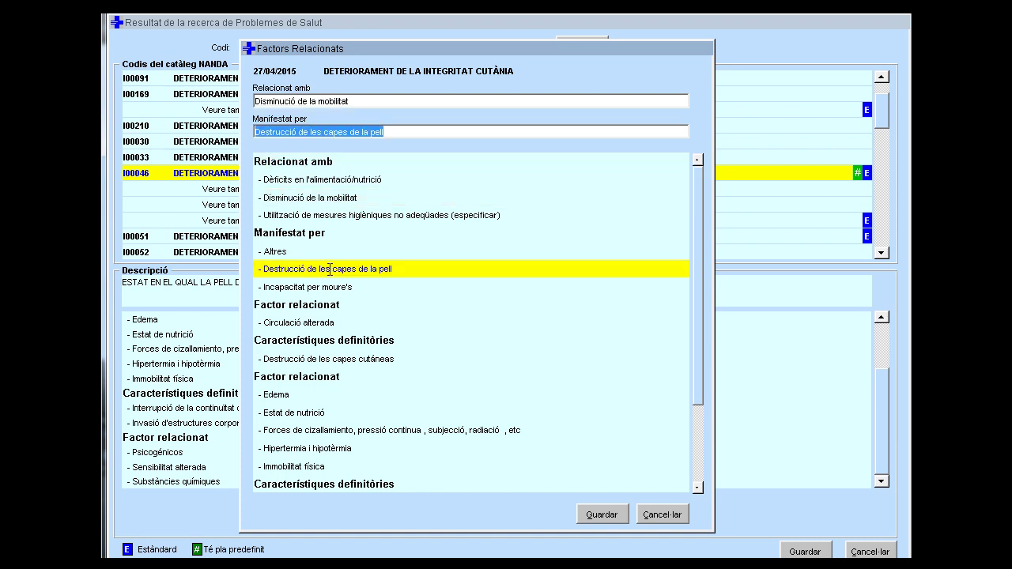
pyautogui.click(600, 514)
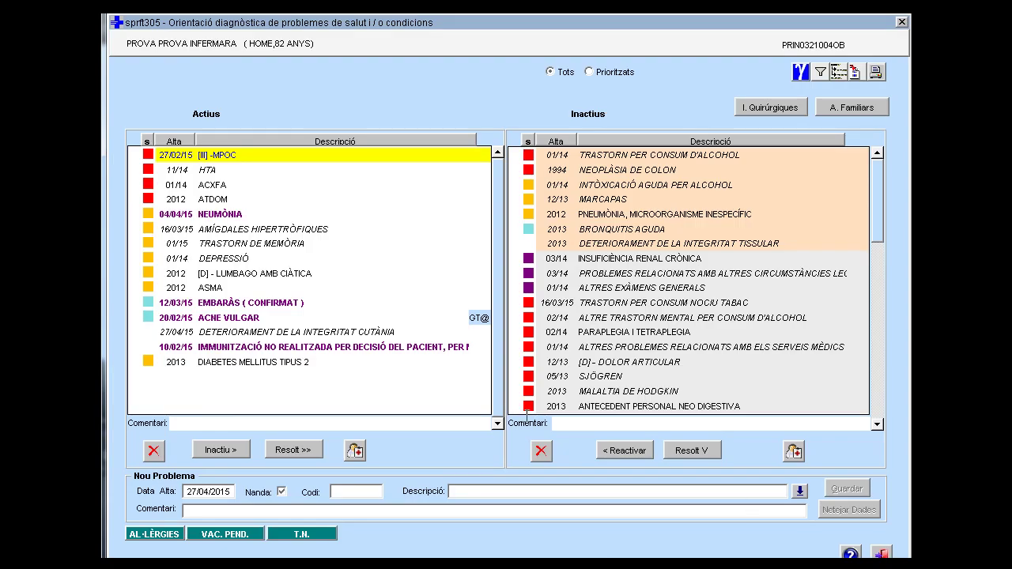
# Change the active problem "Deteriorament de la integritat cutània" from suspected to confirmed
pyautogui.click(342, 335)
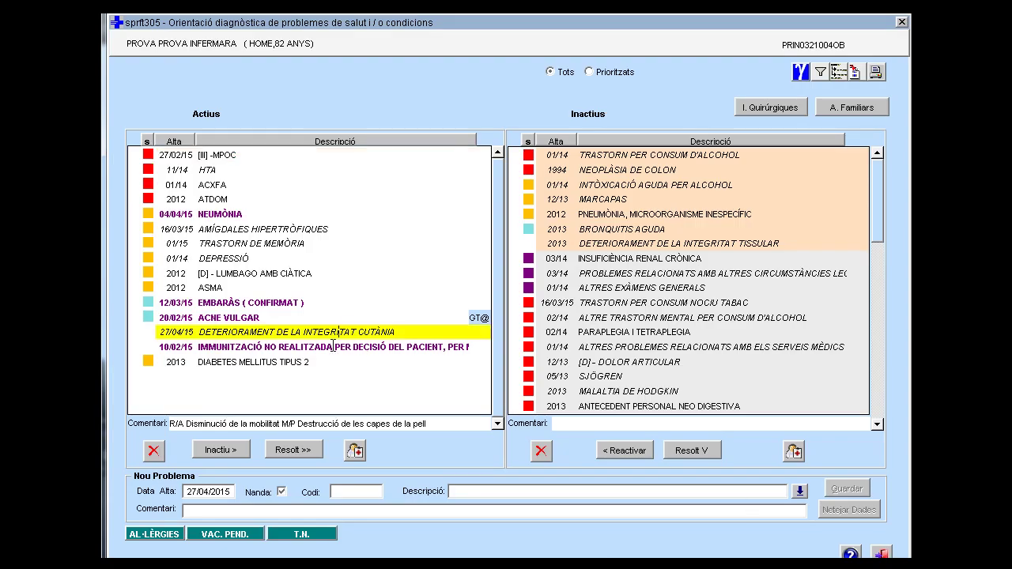
pyautogui.rightClick(338, 327)
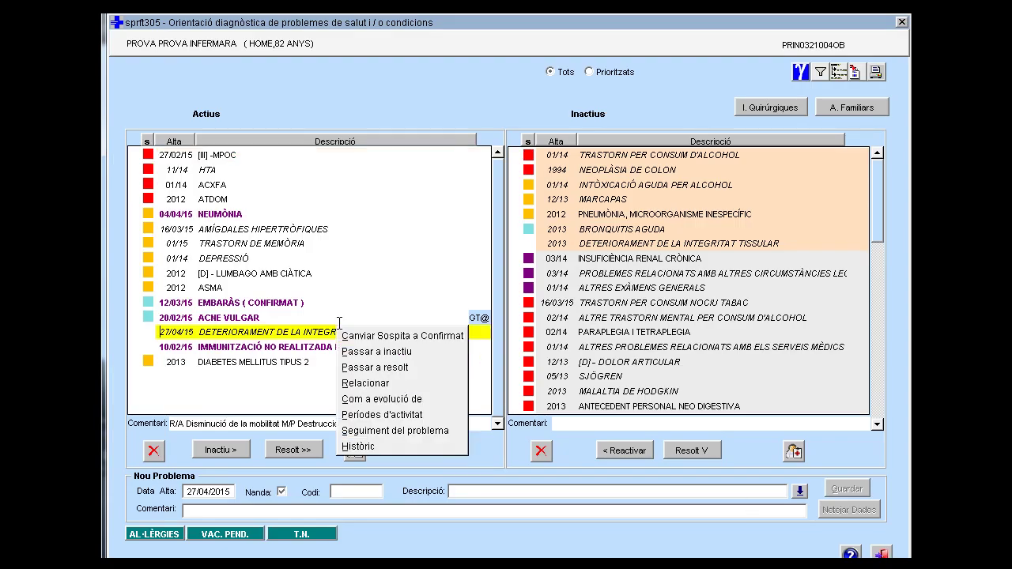
pyautogui.click(376, 339)
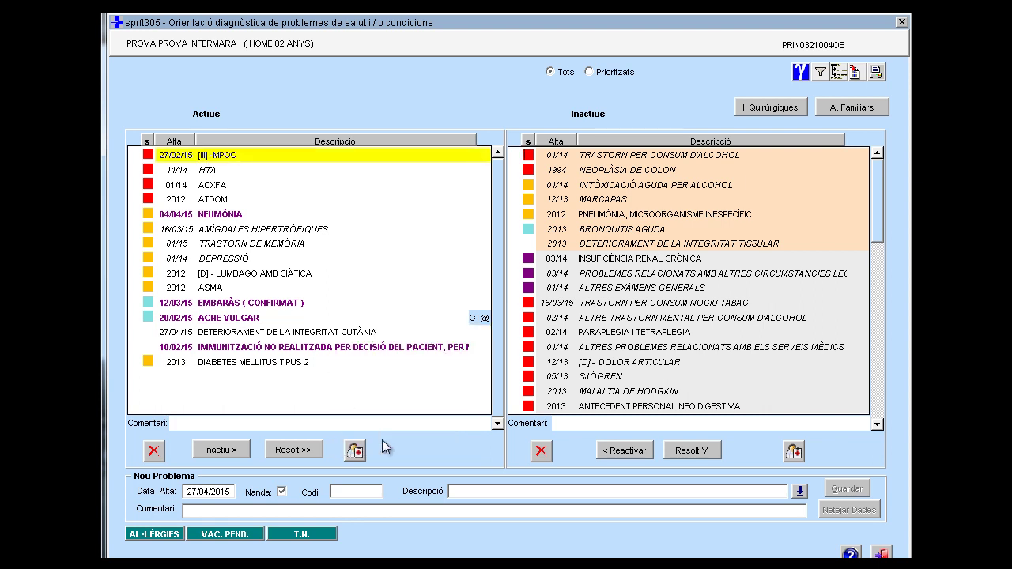
# Open the patient's nursing care plan for editing and start adding a health problem to it
pyautogui.click(353, 451)
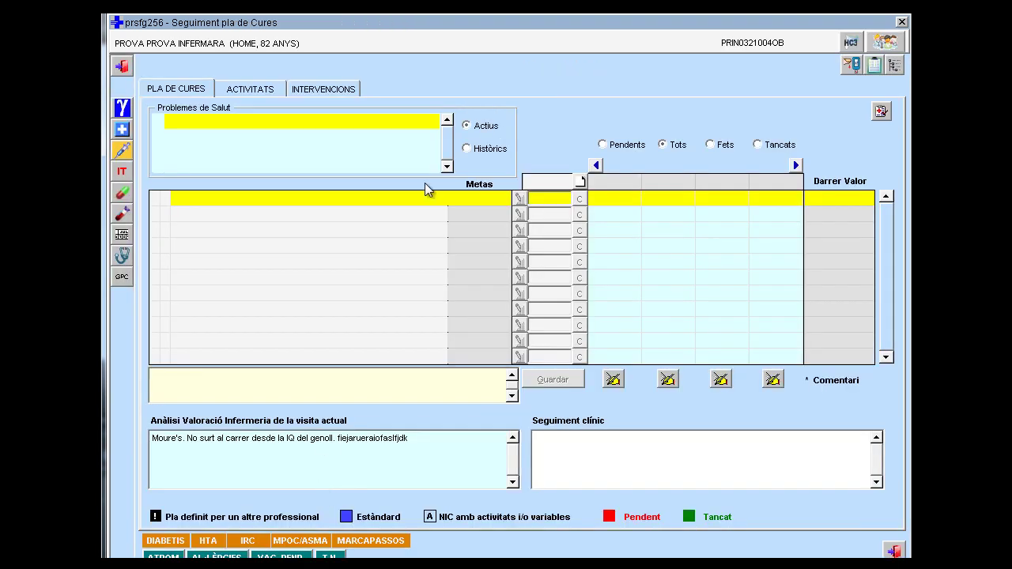
pyautogui.click(881, 112)
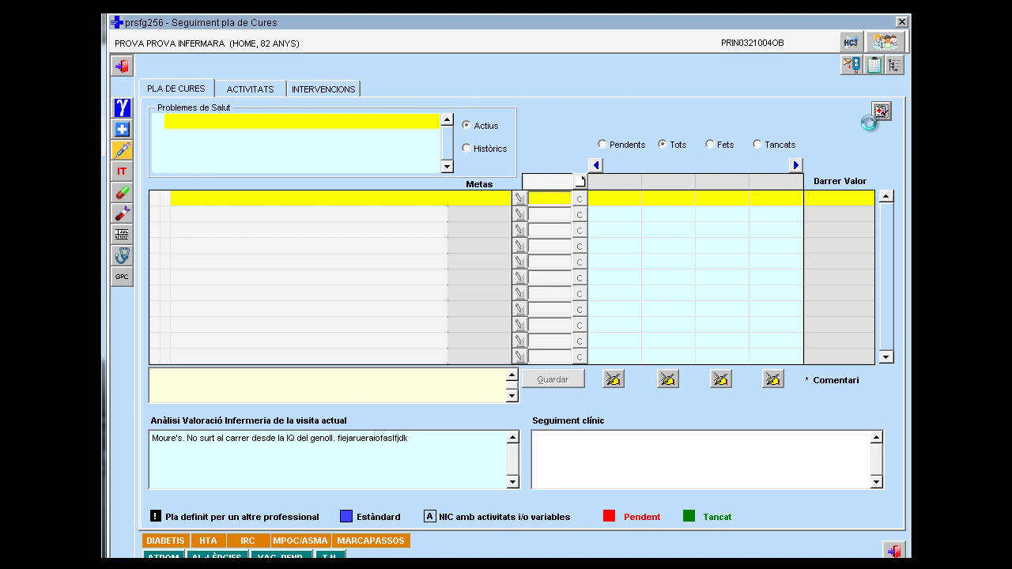
pyautogui.click(433, 77)
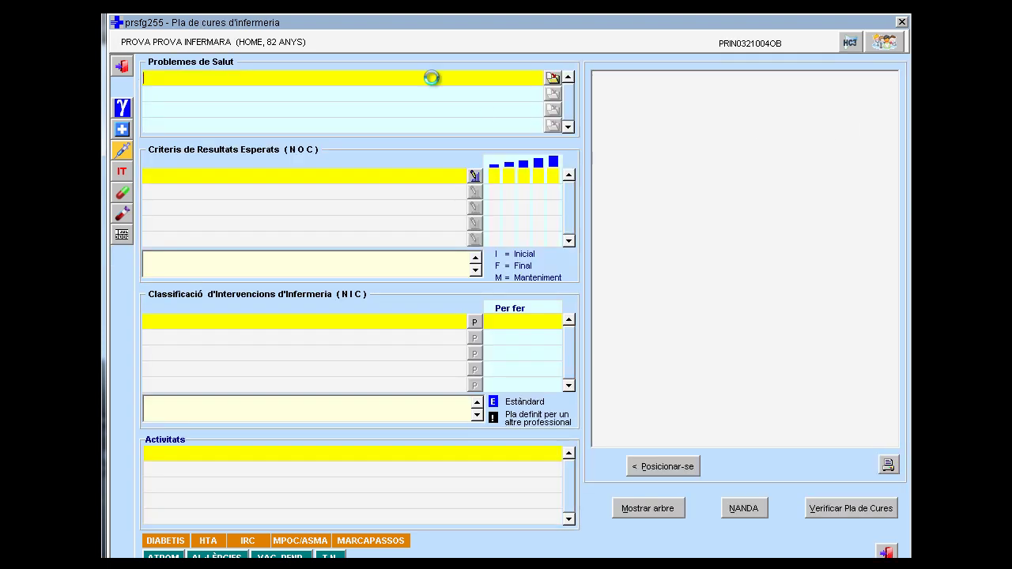
pyautogui.rightClick(433, 77)
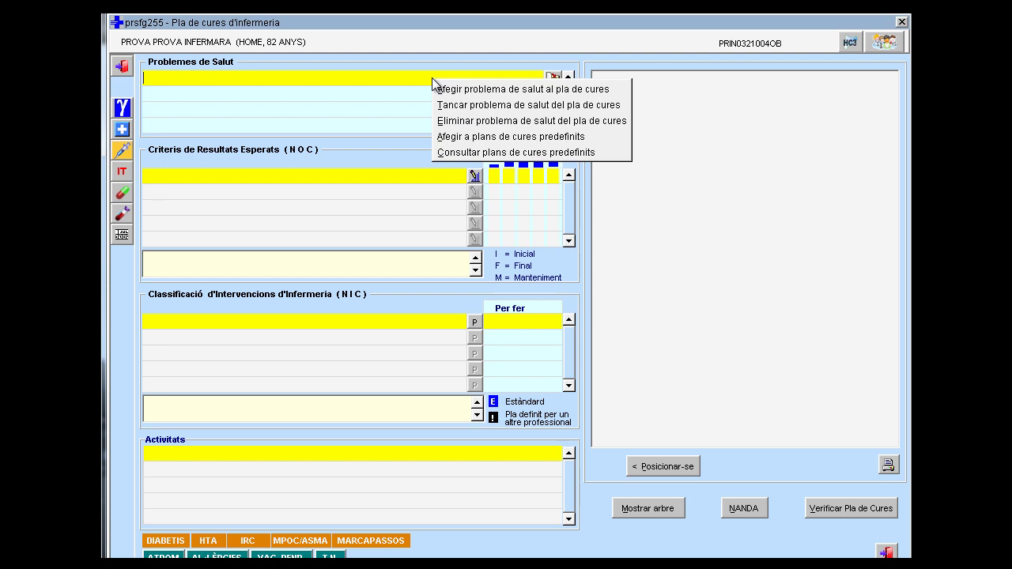
pyautogui.click(474, 90)
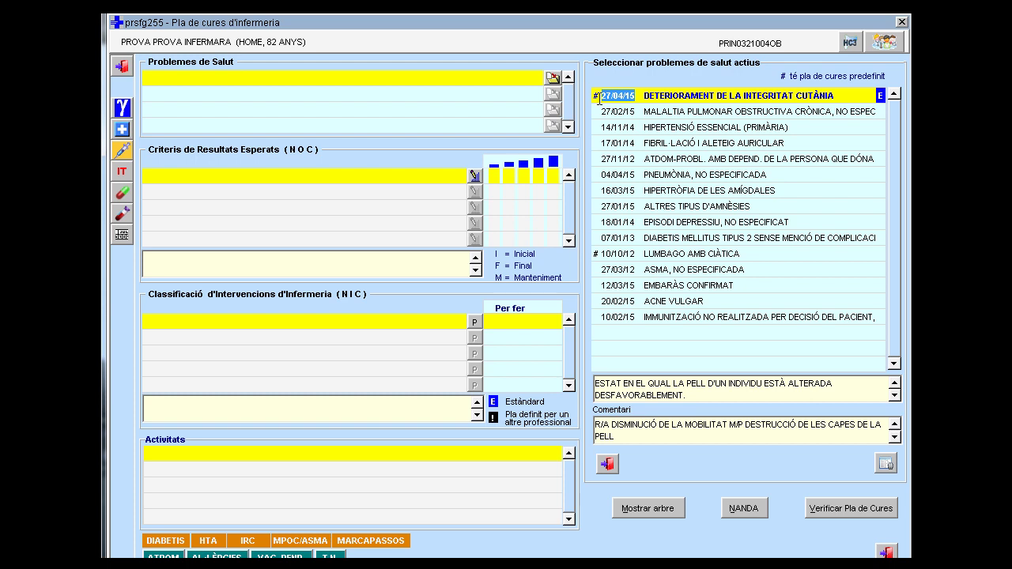
# Add "Deteriorament de la integritat cutània" to the care plan using the predefined plan commented "UPP"
pyautogui.click(674, 98)
pyautogui.click(675, 98)
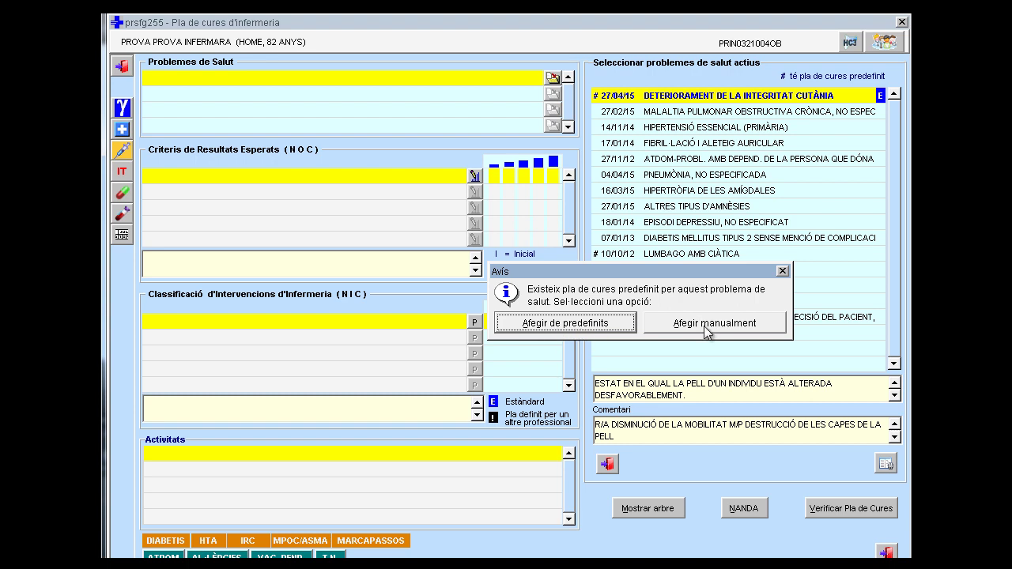
pyautogui.click(594, 324)
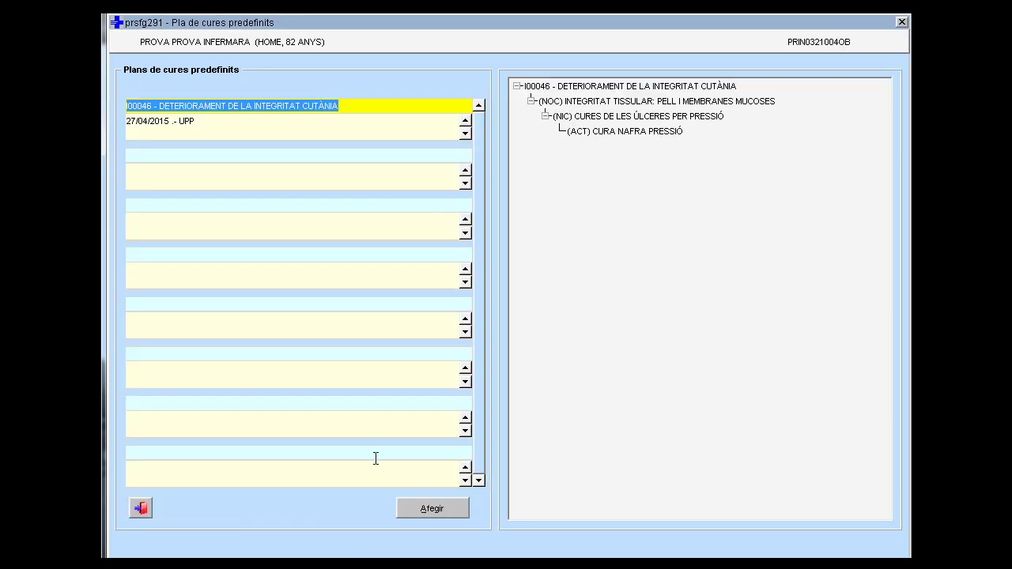
pyautogui.click(419, 508)
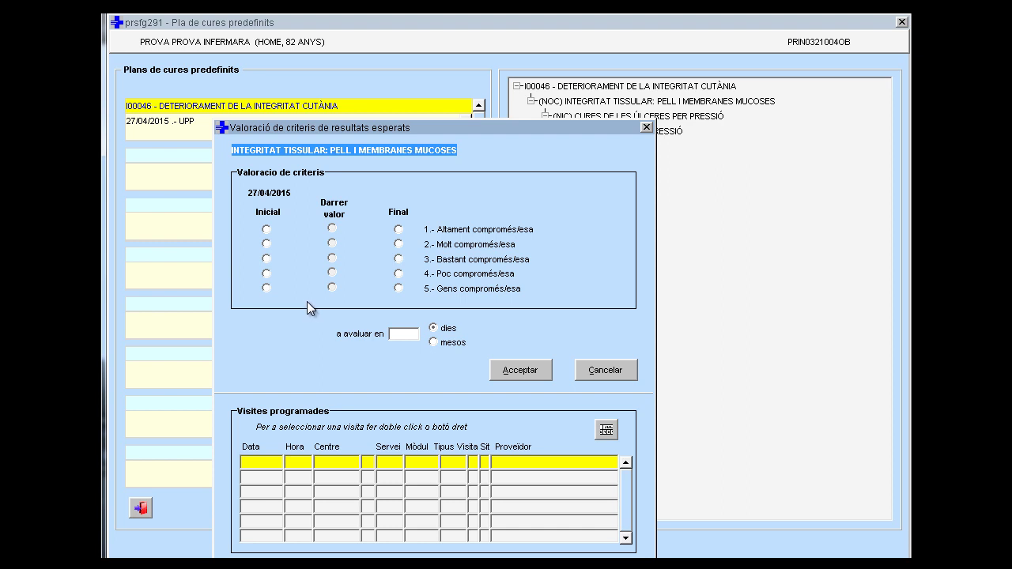
# Rate the tissue integrity criterion as initial 2 and final 5 with evaluation due 12/05/15, accept, and return to the care plan follow-up
pyautogui.click(266, 245)
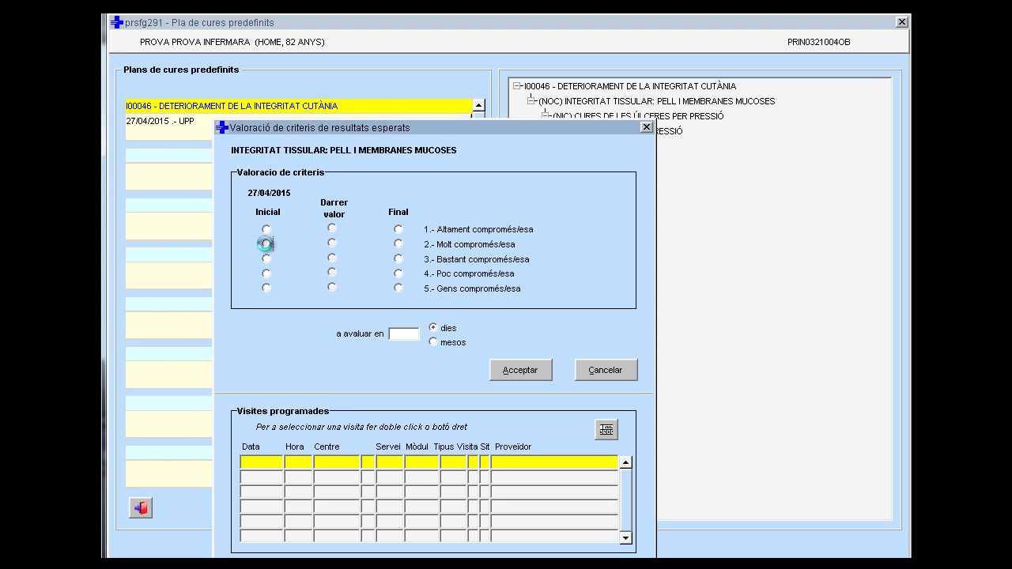
pyautogui.click(398, 287)
pyautogui.click(411, 335)
pyautogui.click(522, 371)
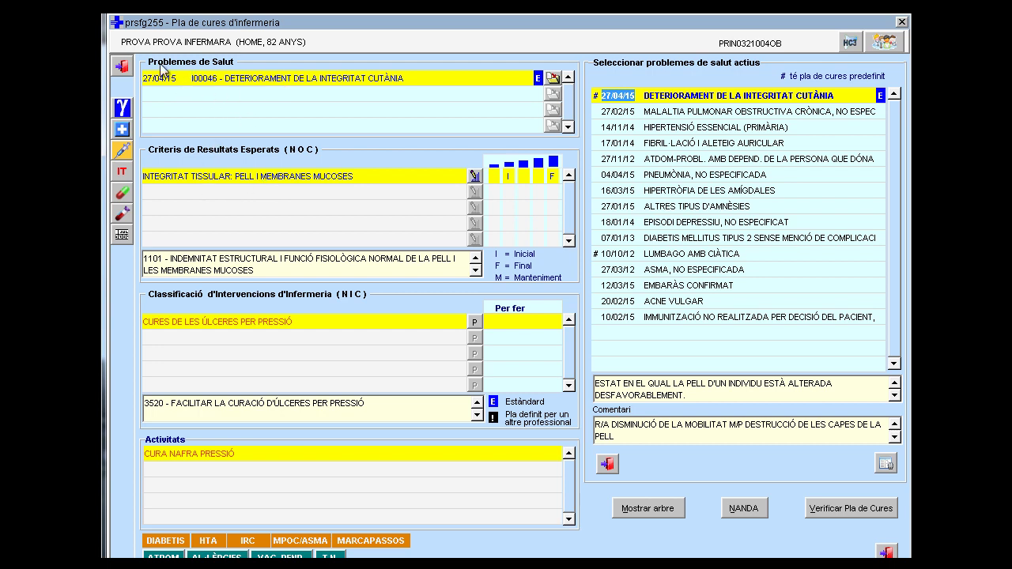
pyautogui.click(121, 66)
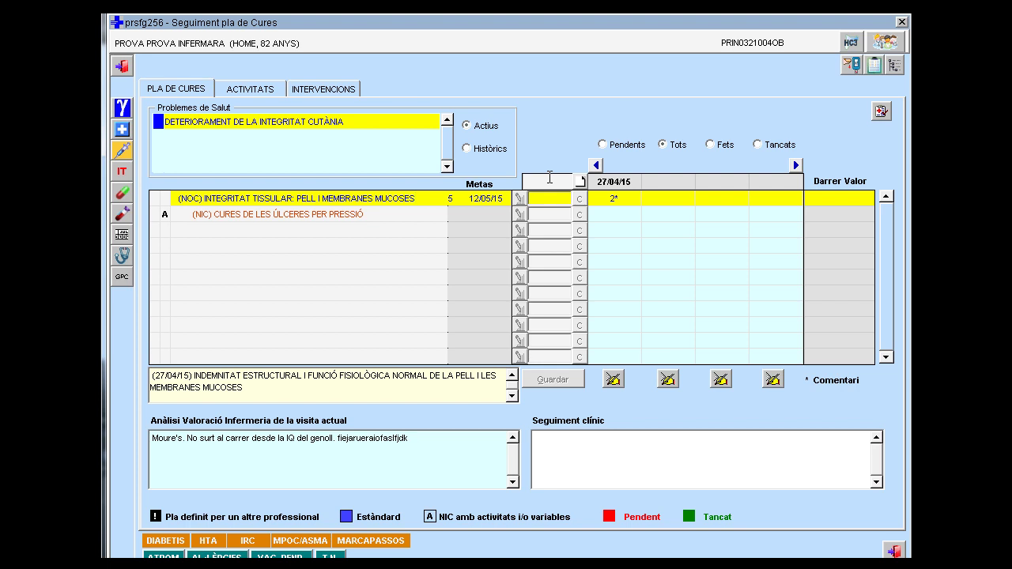
# Record 2 for the tissue integrity NOC and FET for the pressure ulcer care NIC on 27/04/15, and save
pyautogui.write('2')
pyautogui.click(547, 216)
pyautogui.click(547, 214)
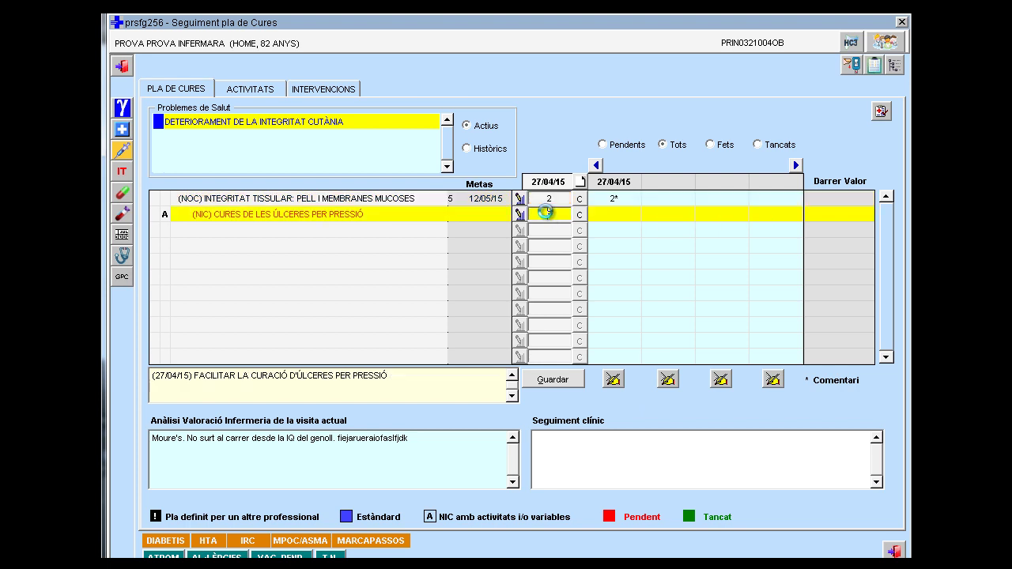
pyautogui.click(544, 384)
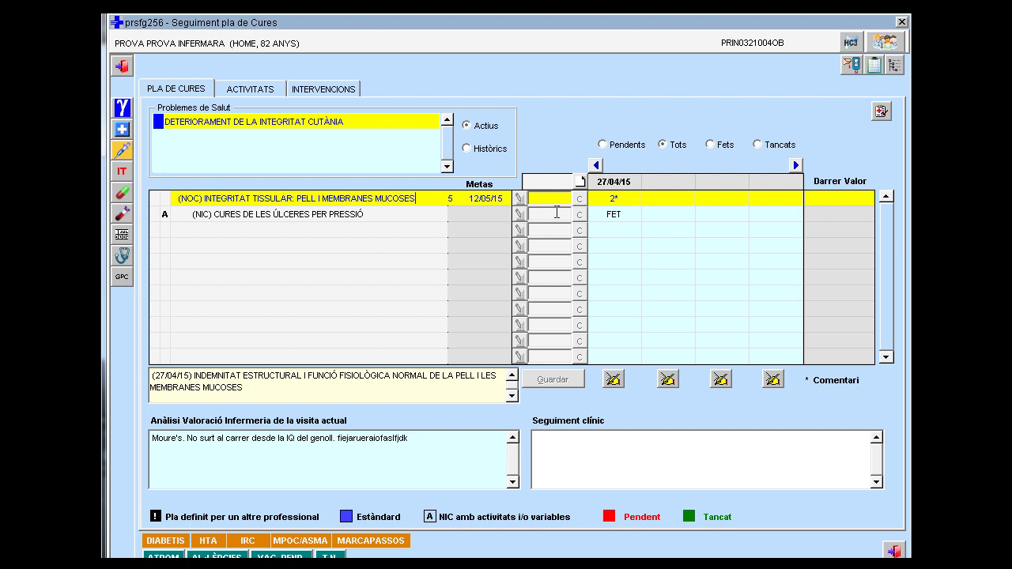
# Record the activity "Cura nafra pressió" as F on 27/04/15, save it, and exit the care plan follow-up
pyautogui.click(249, 90)
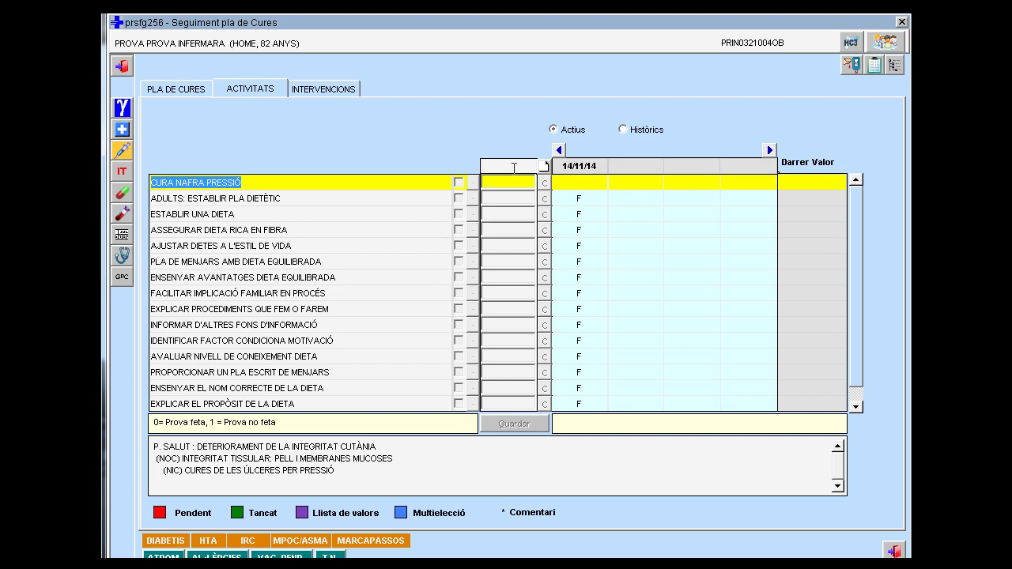
pyautogui.click(164, 87)
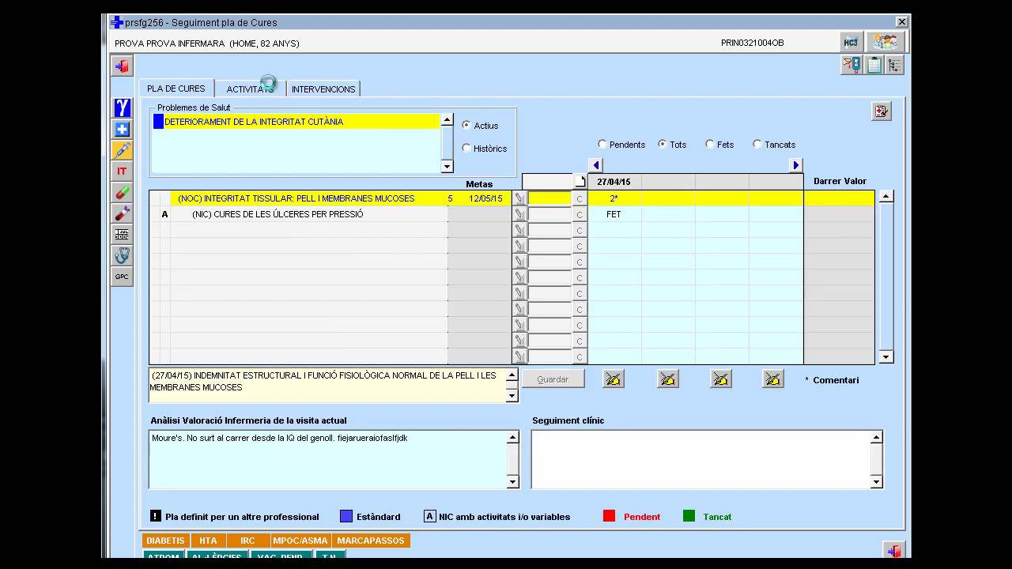
pyautogui.click(270, 89)
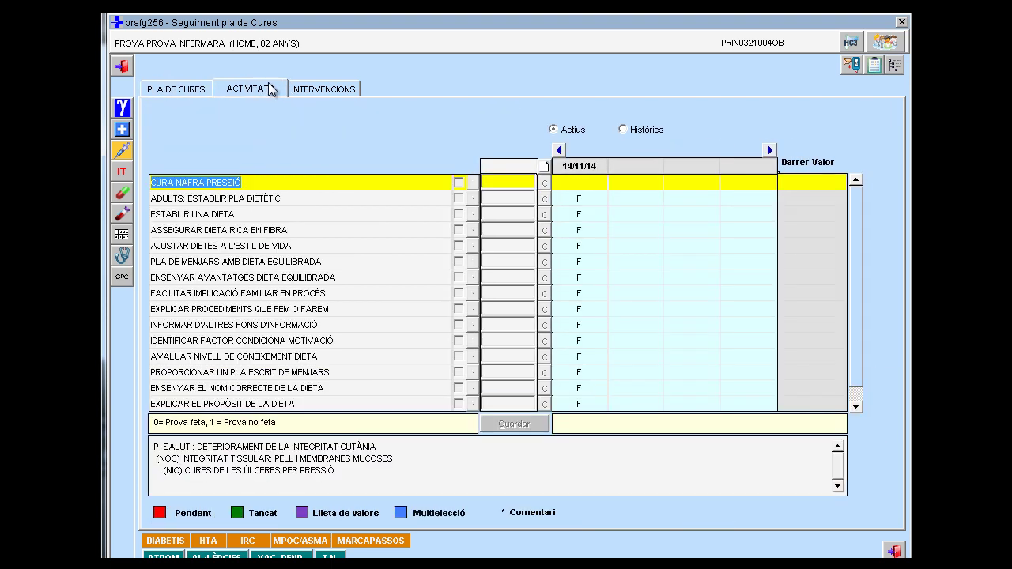
pyautogui.click(517, 166)
pyautogui.click(503, 186)
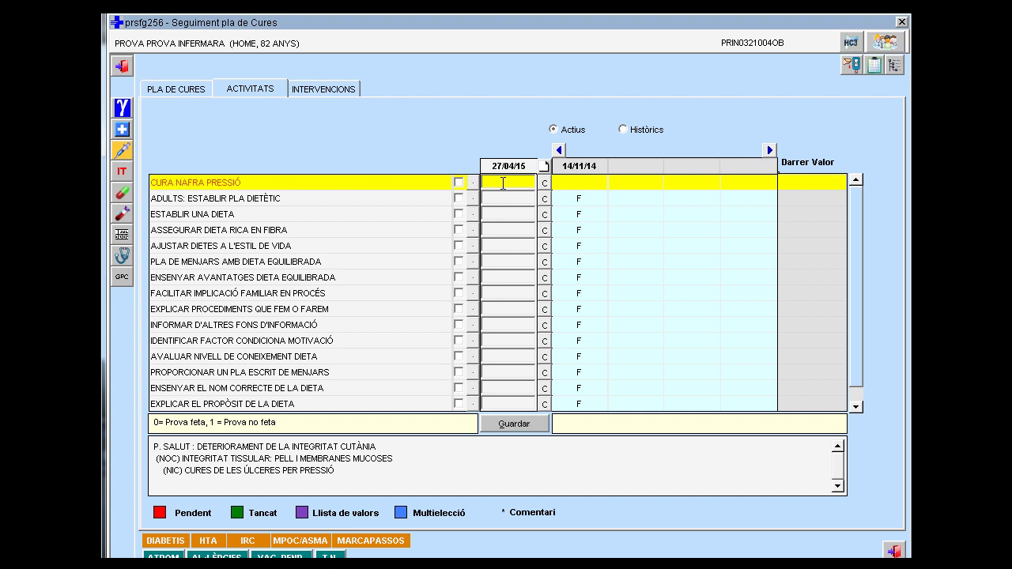
pyautogui.write('F')
pyautogui.click(510, 424)
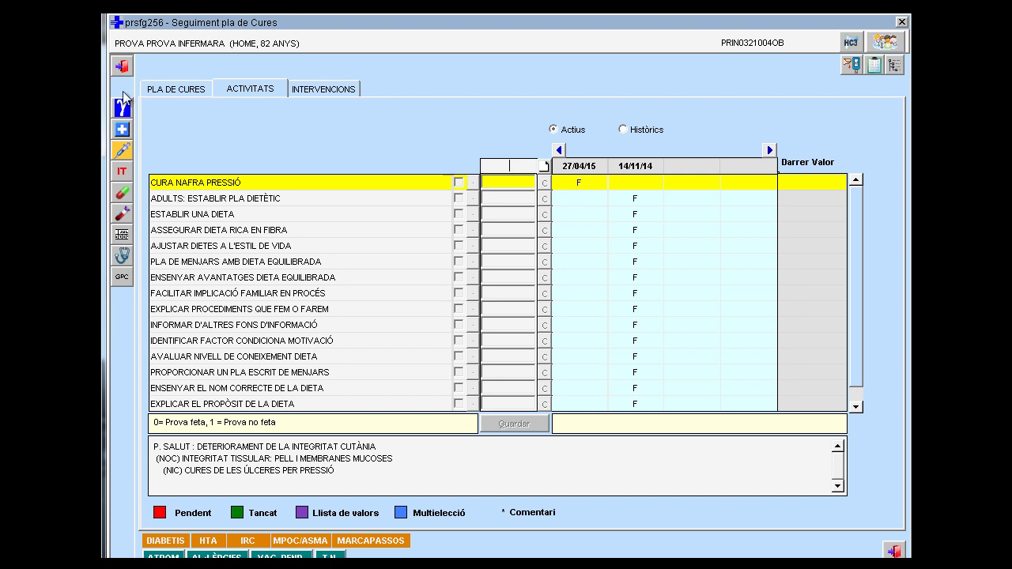
pyautogui.click(123, 65)
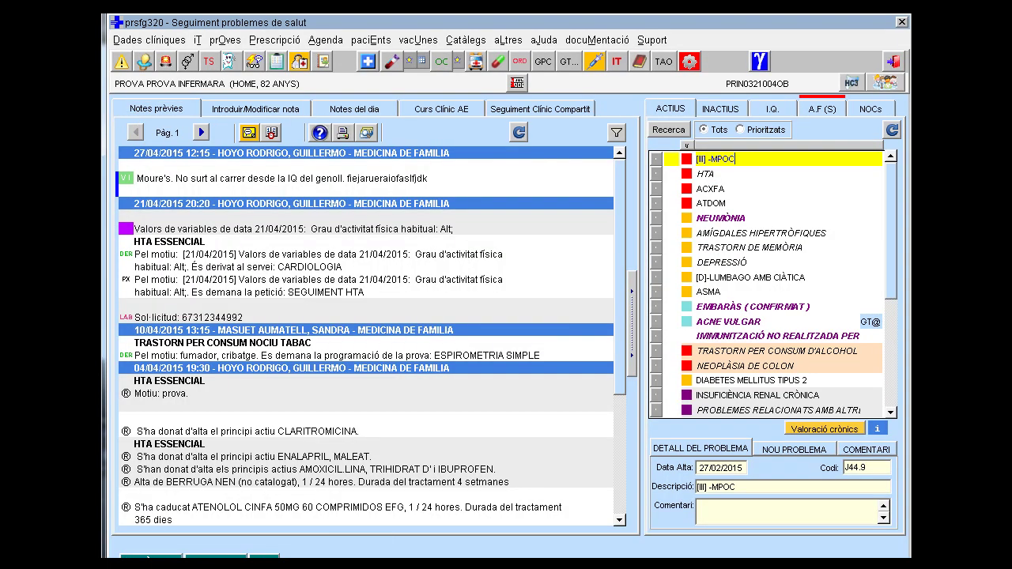